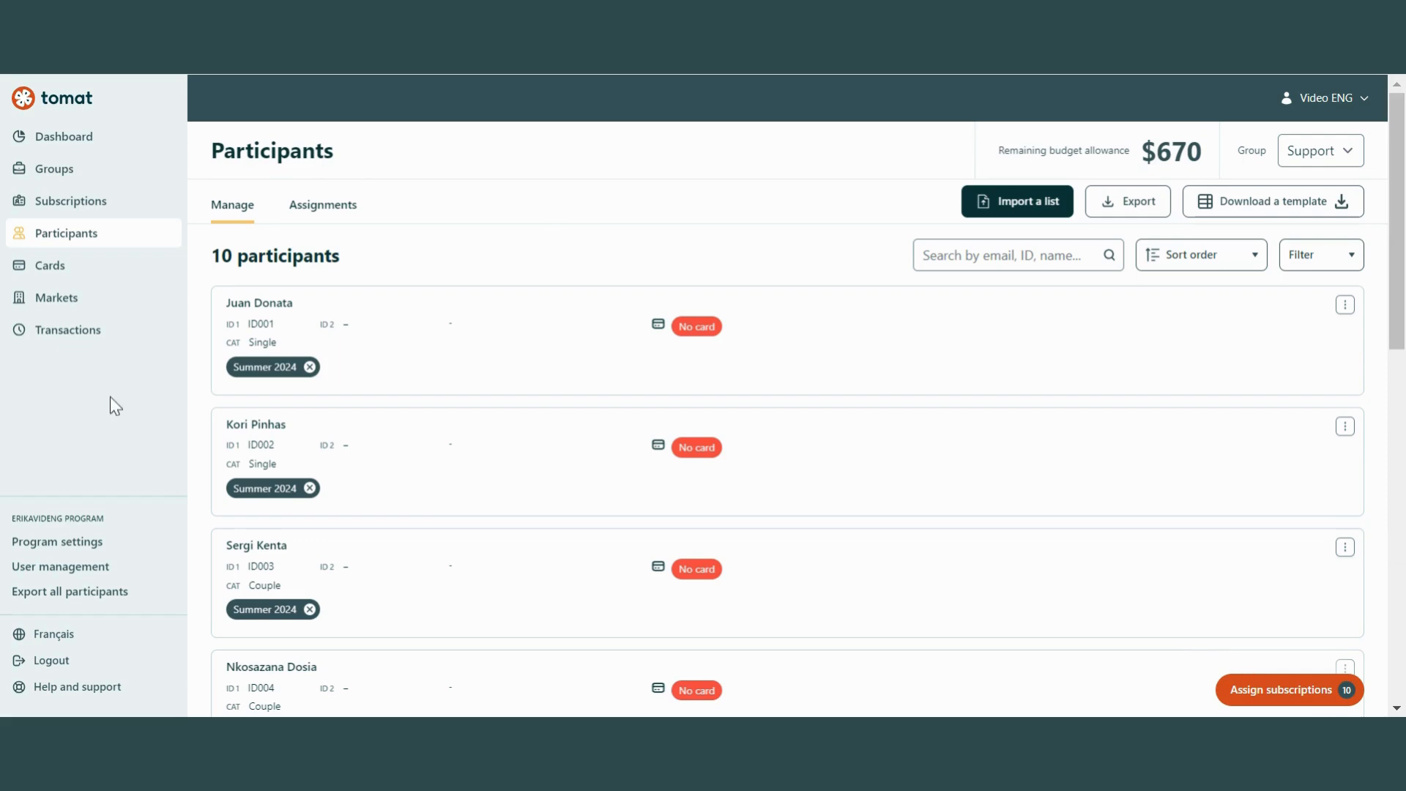
- Examine the program cards list, including the first card's ID, number and QR code
click(57, 269)
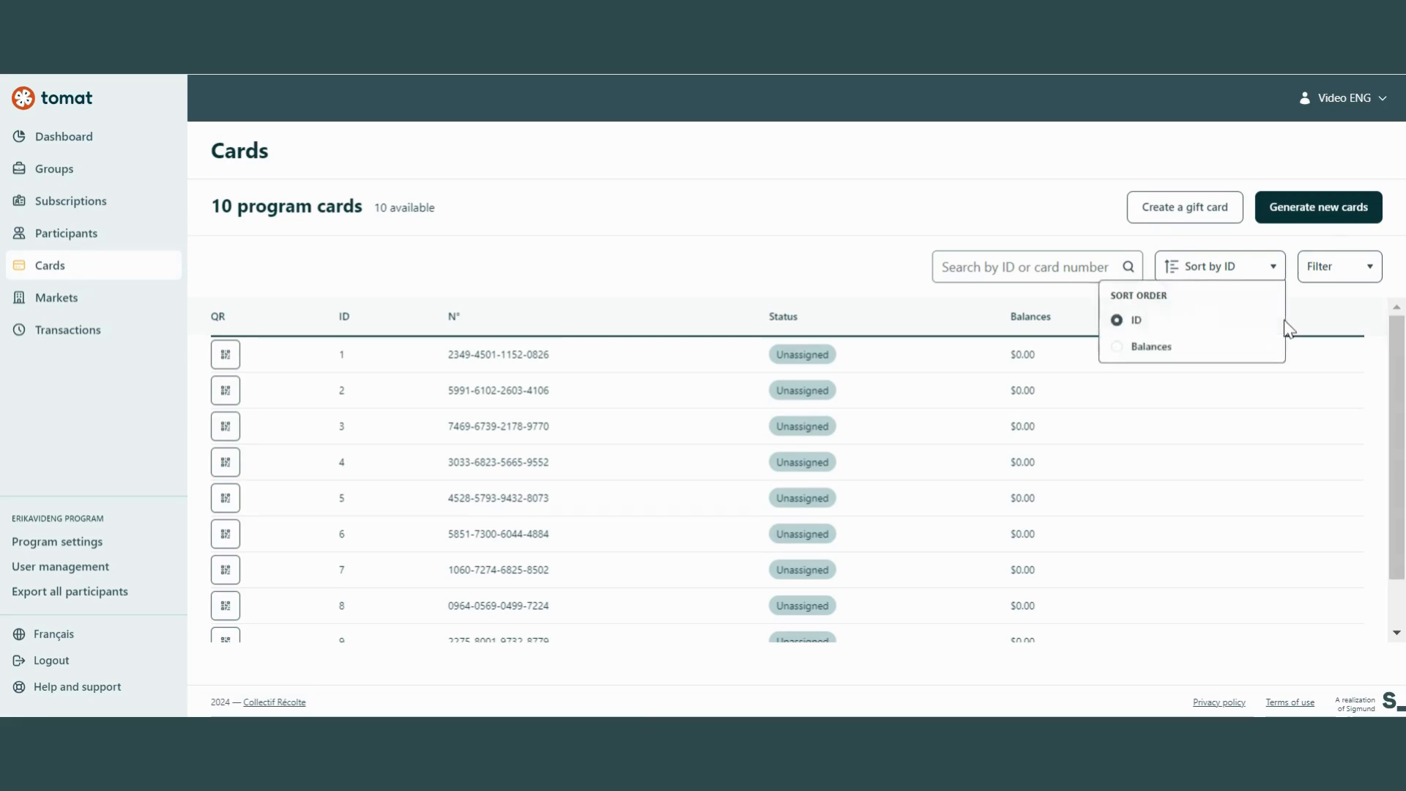
mouse_move(1405, 345)
mouse_down()
mouse_move(1405, 412)
mouse_move(1400, 335)
mouse_up()
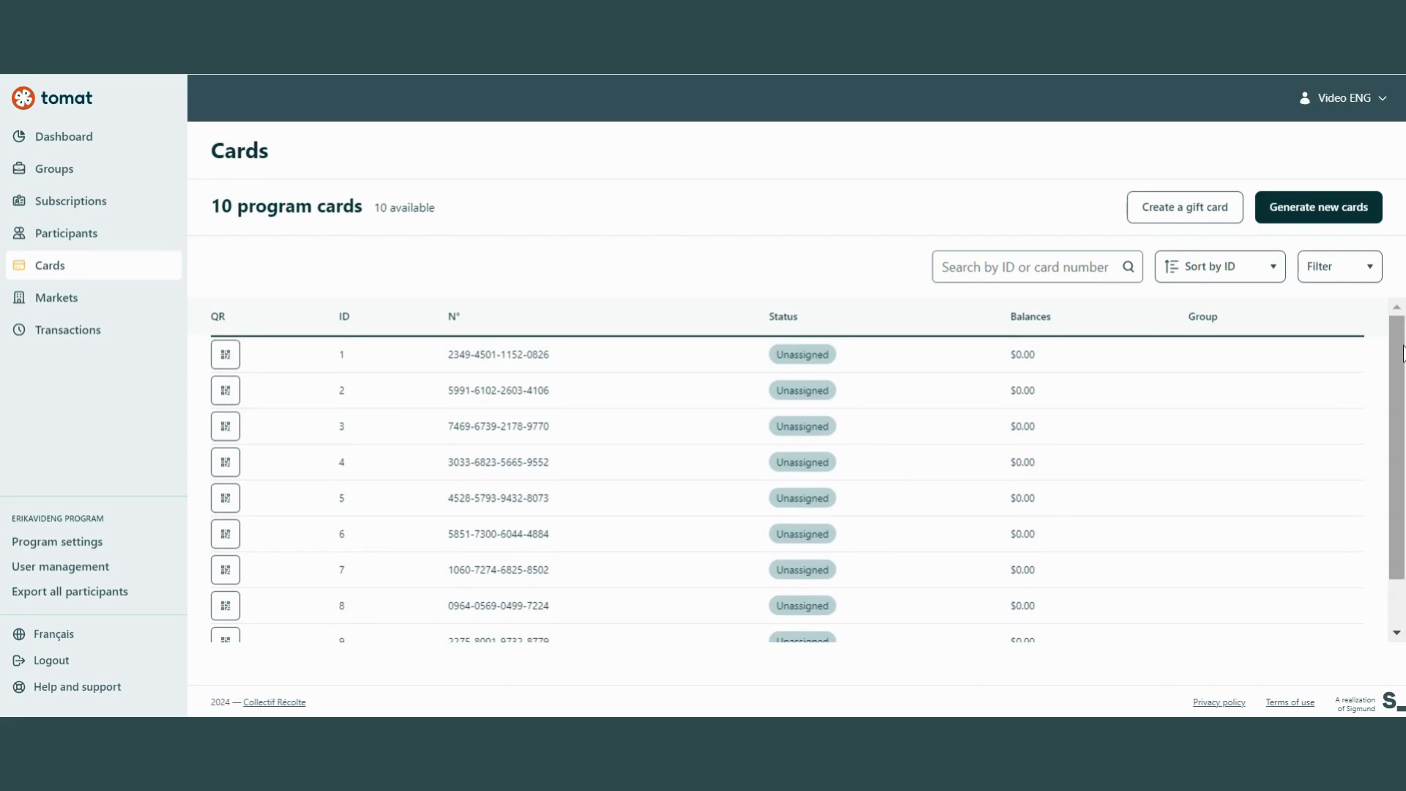
double_click(340, 354)
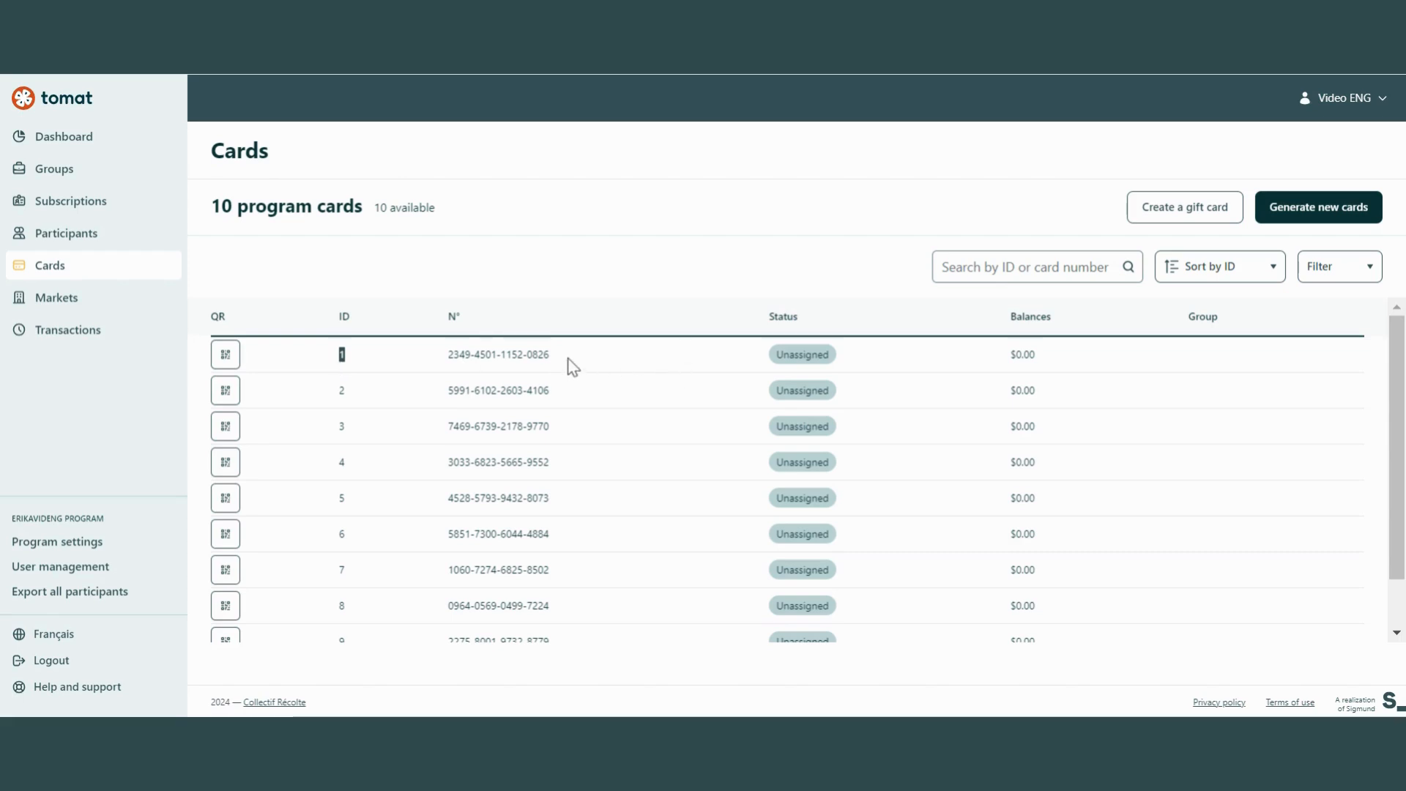
drag(561, 367, 460, 374)
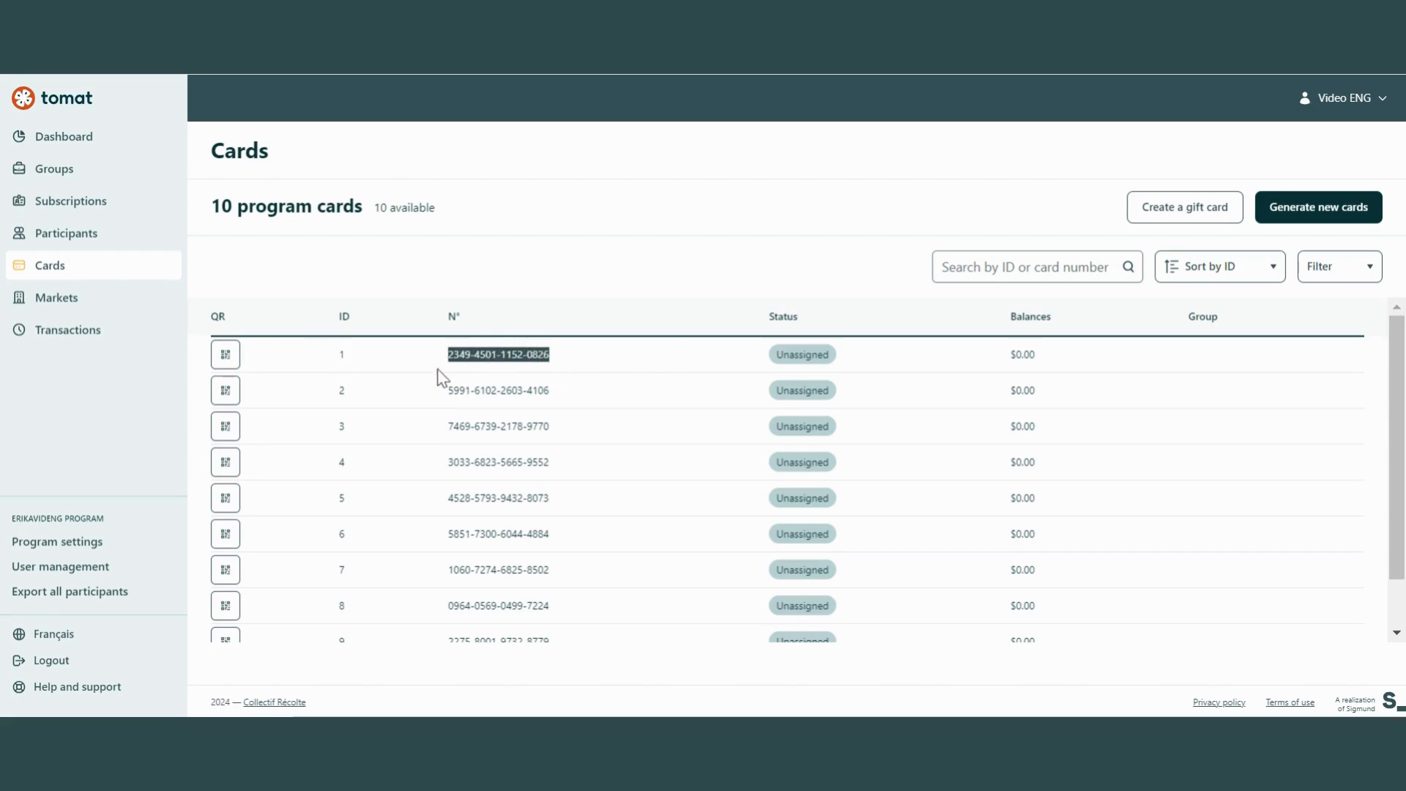
click(227, 351)
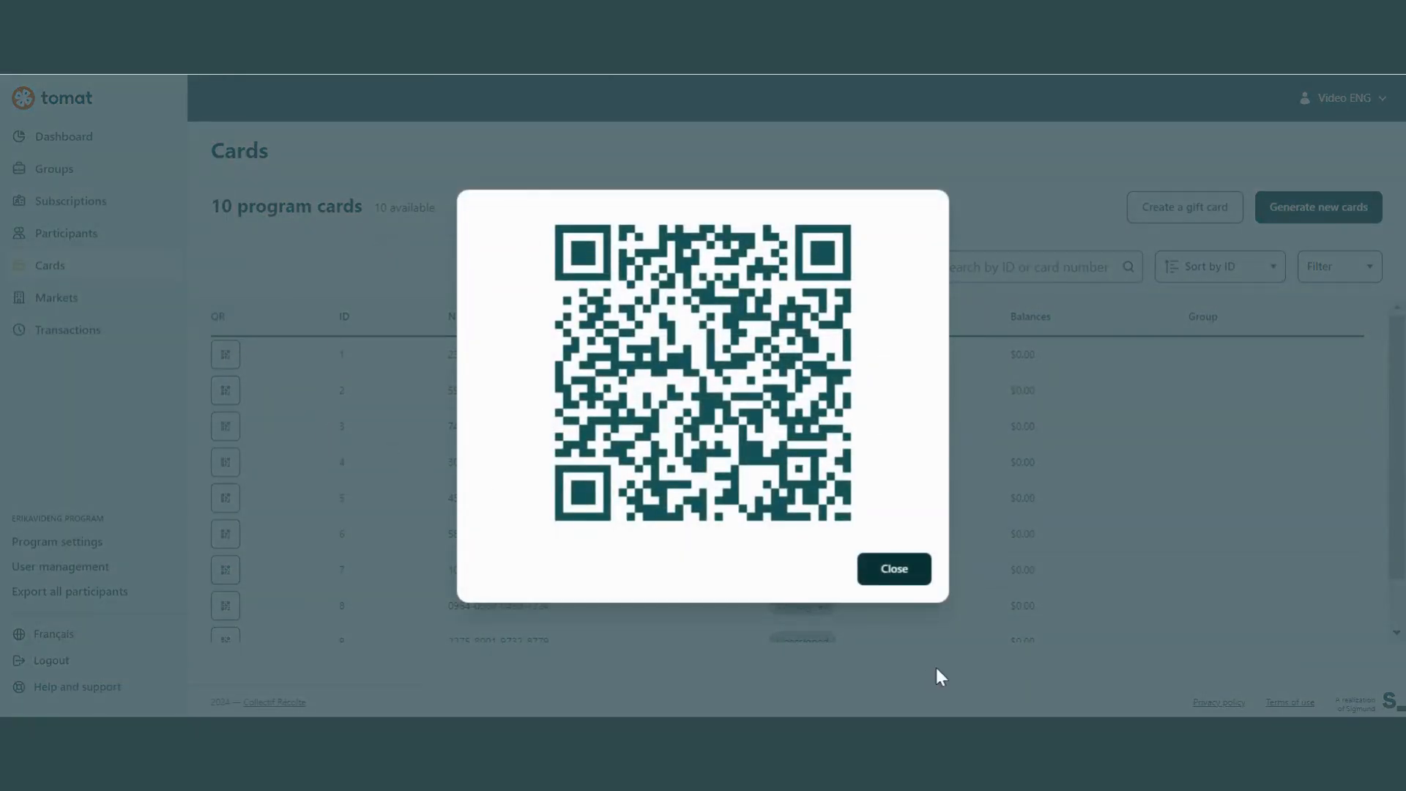
click(895, 569)
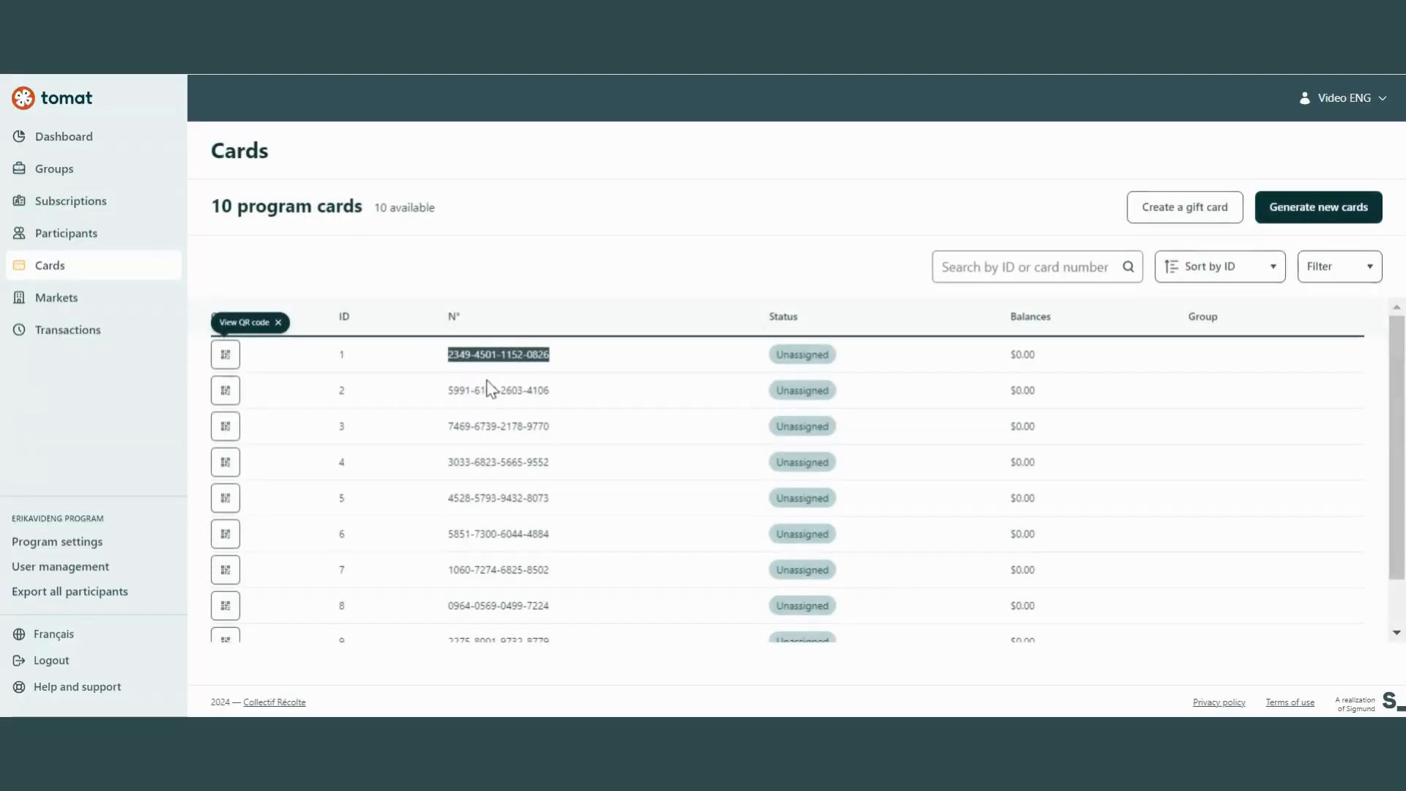
- Assign the first program card to the first listed participant by entering the existing card's ID manually
click(74, 233)
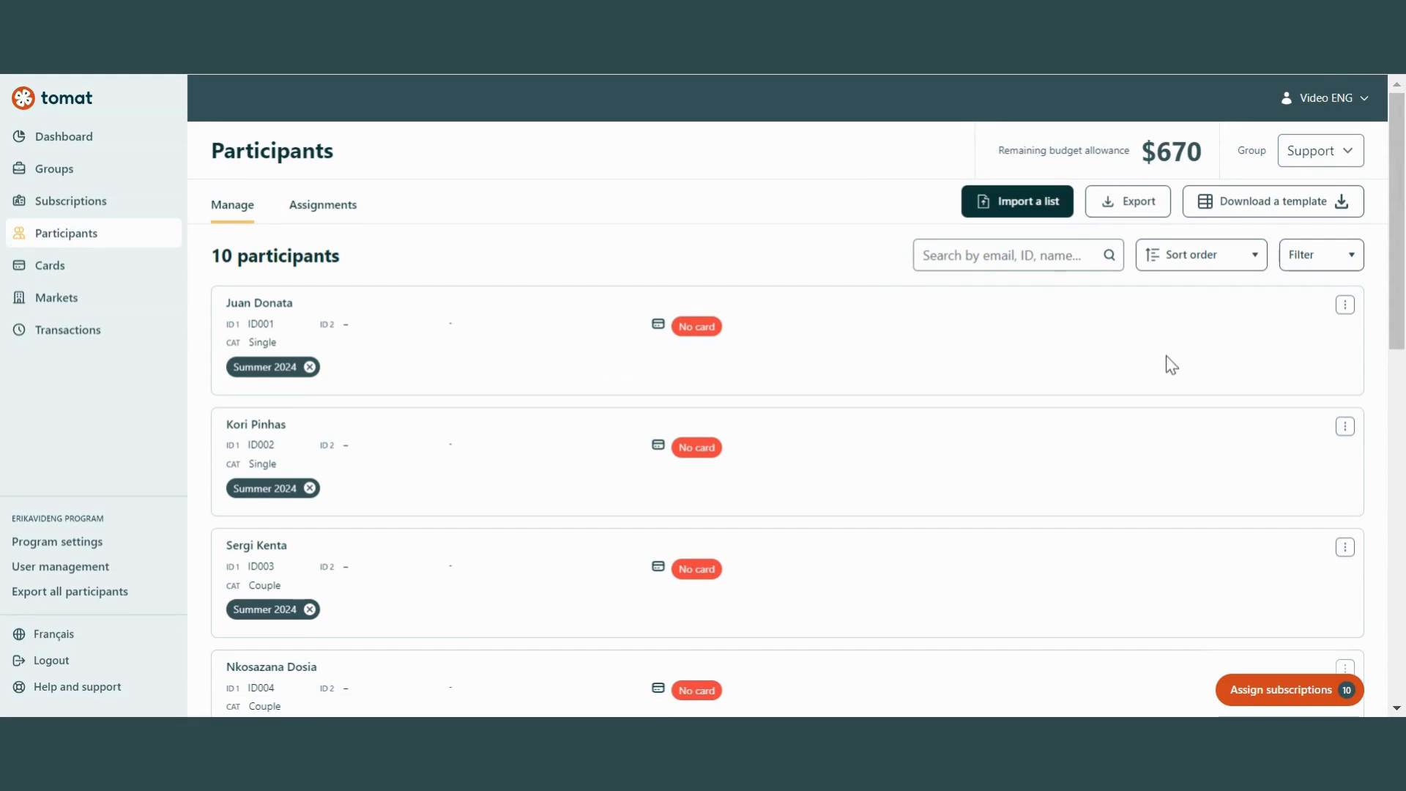
click(1344, 306)
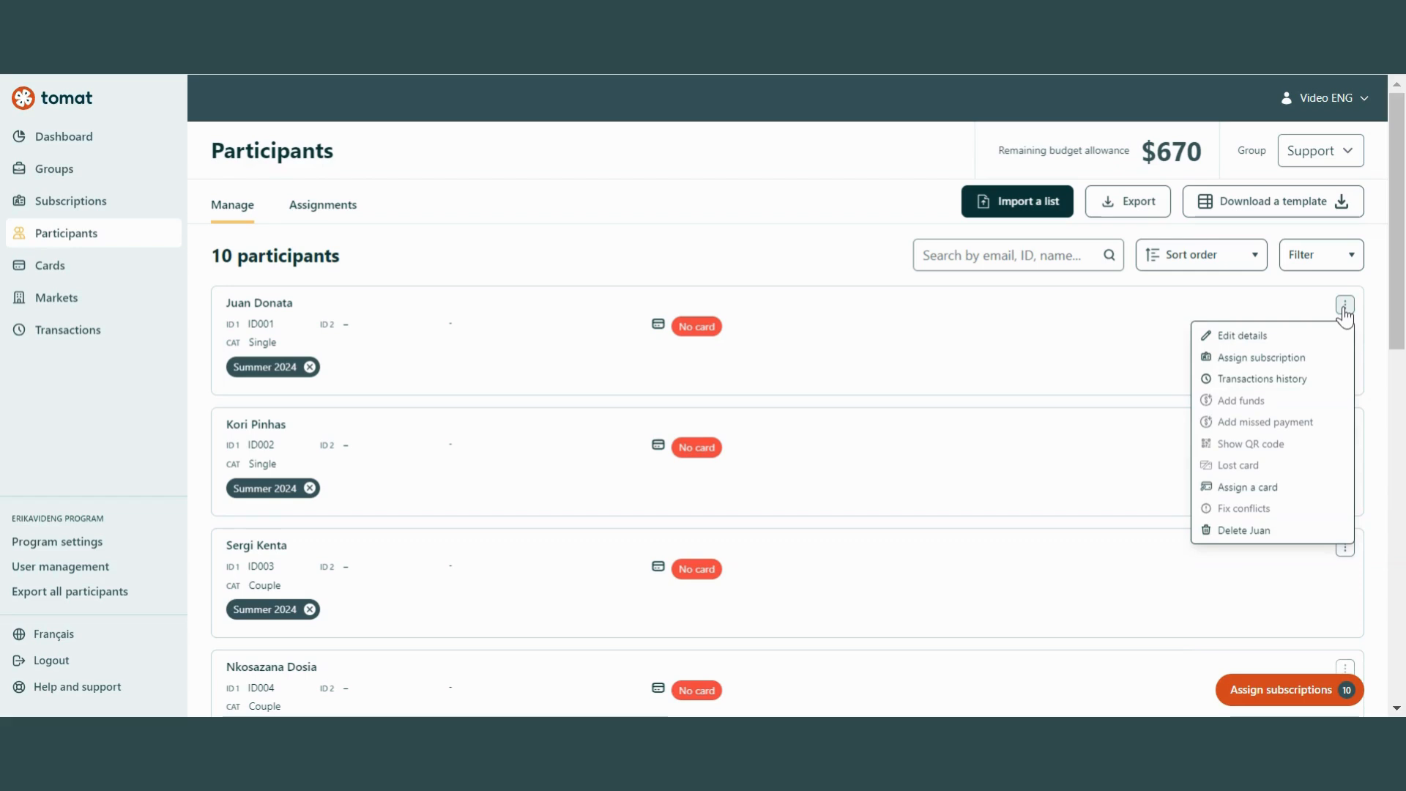
mouse_move(1263, 505)
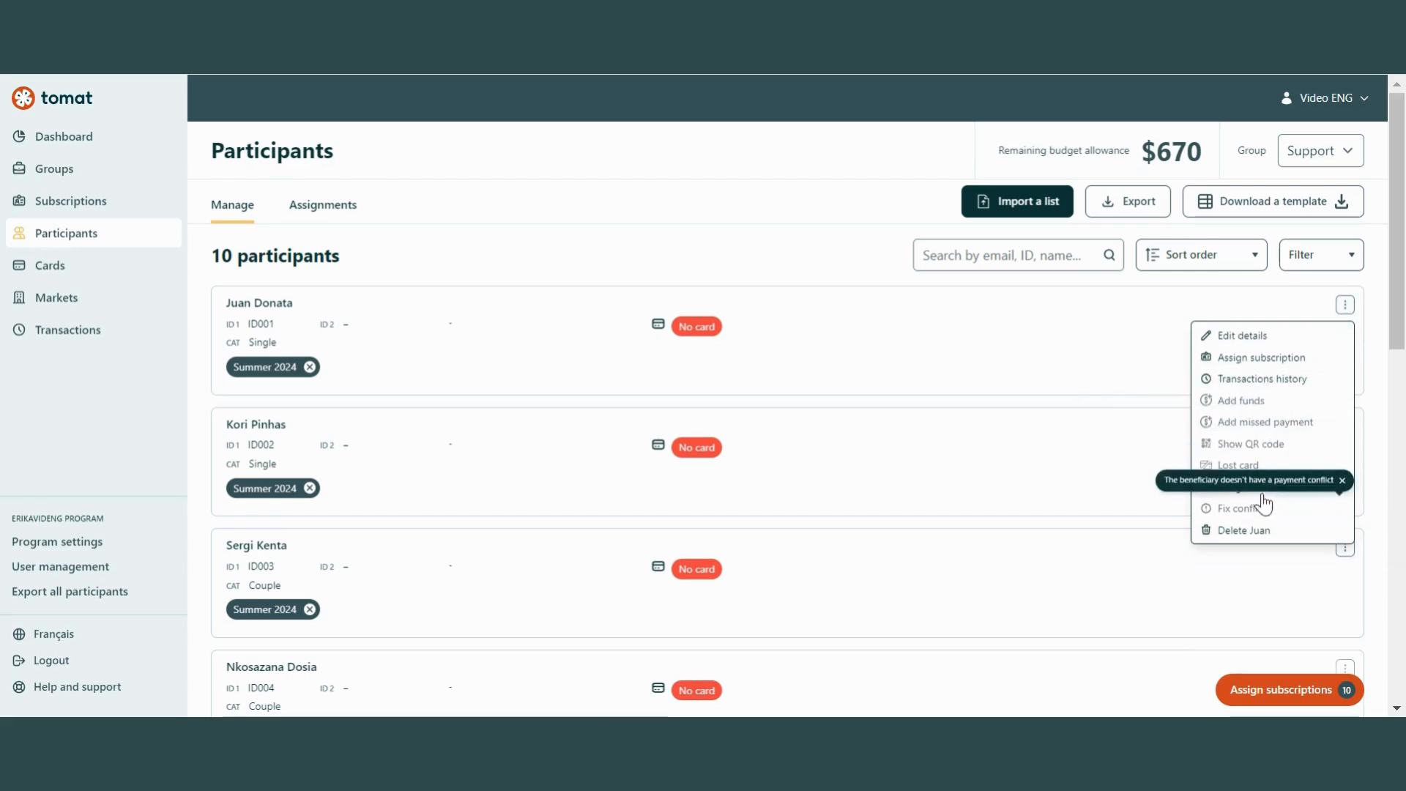
click(1343, 481)
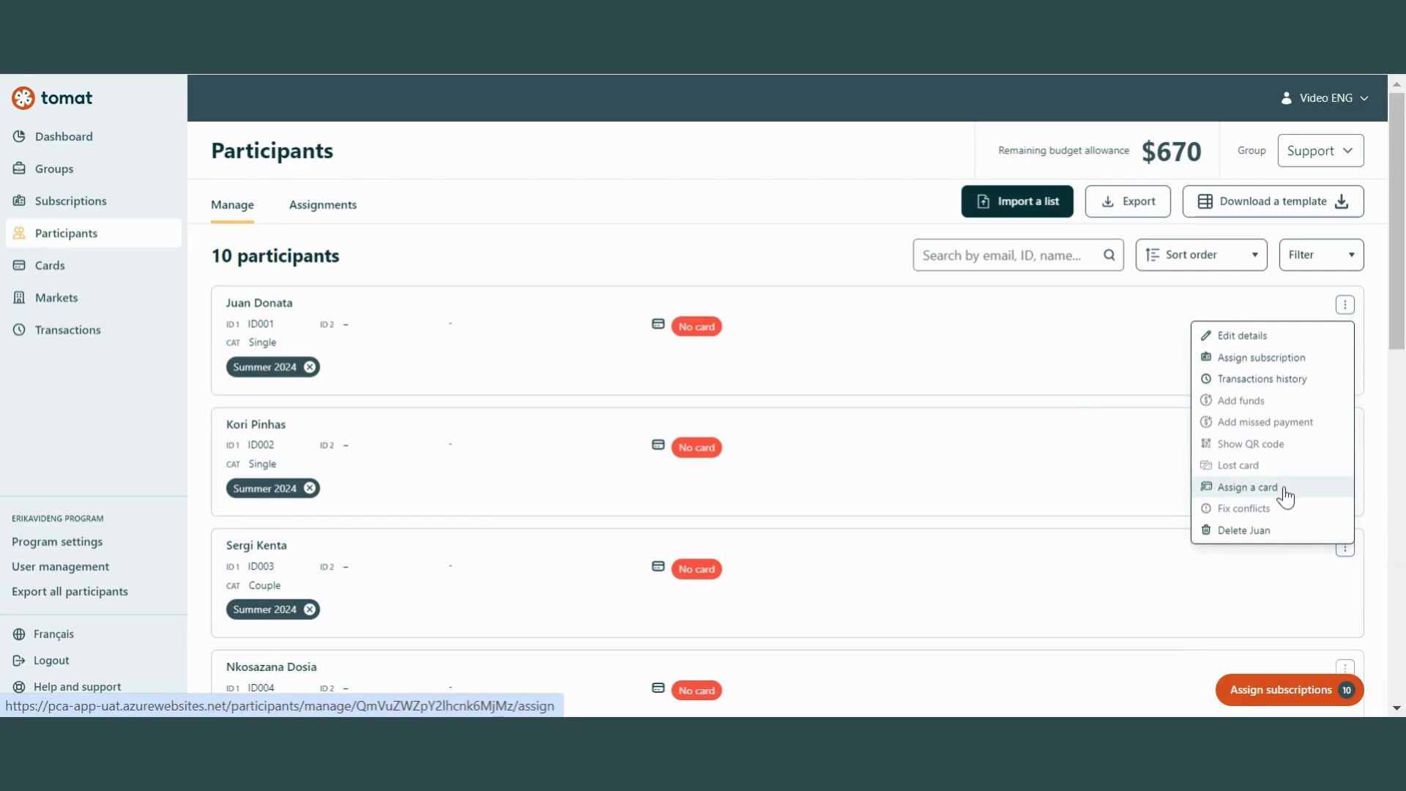
click(1261, 487)
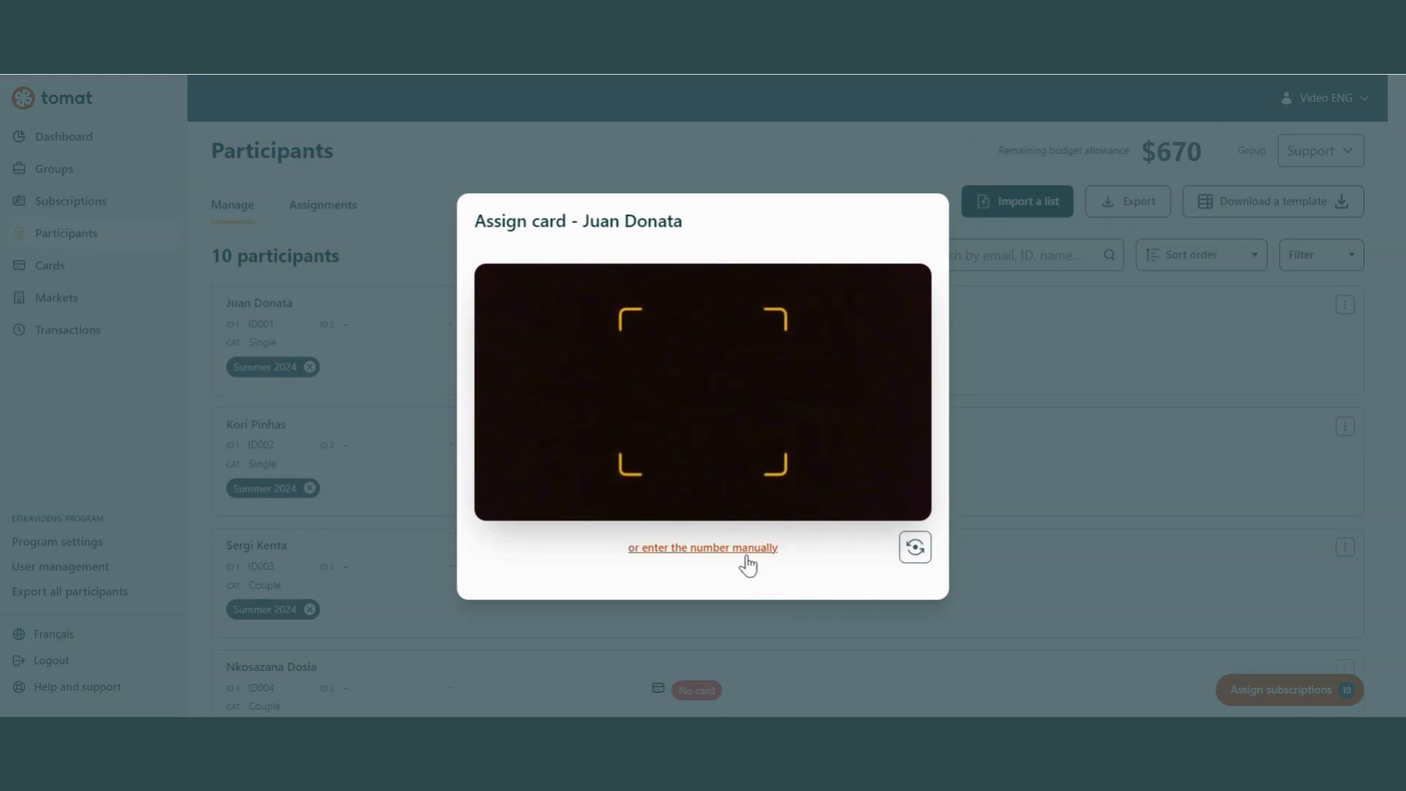
click(746, 557)
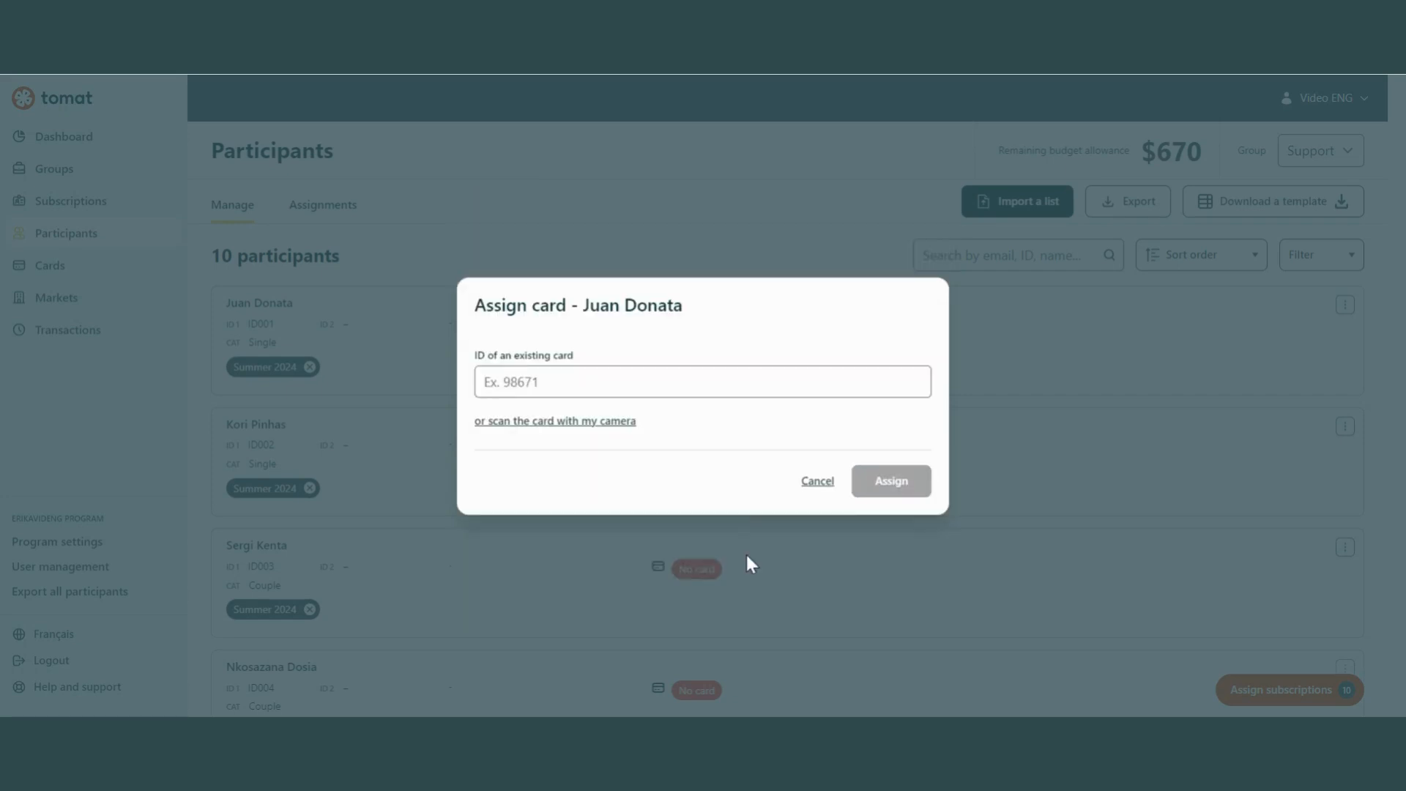
click(548, 382)
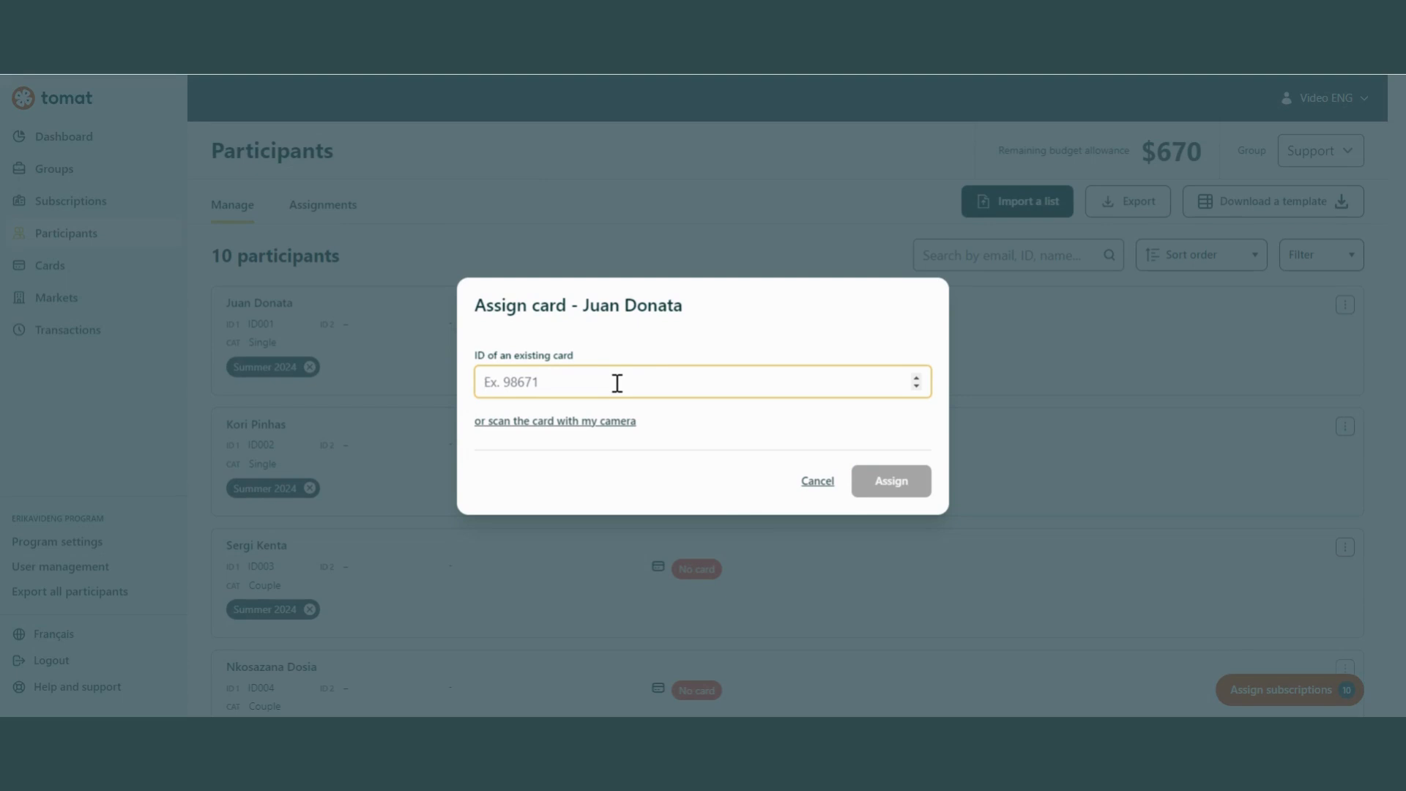
text(1)
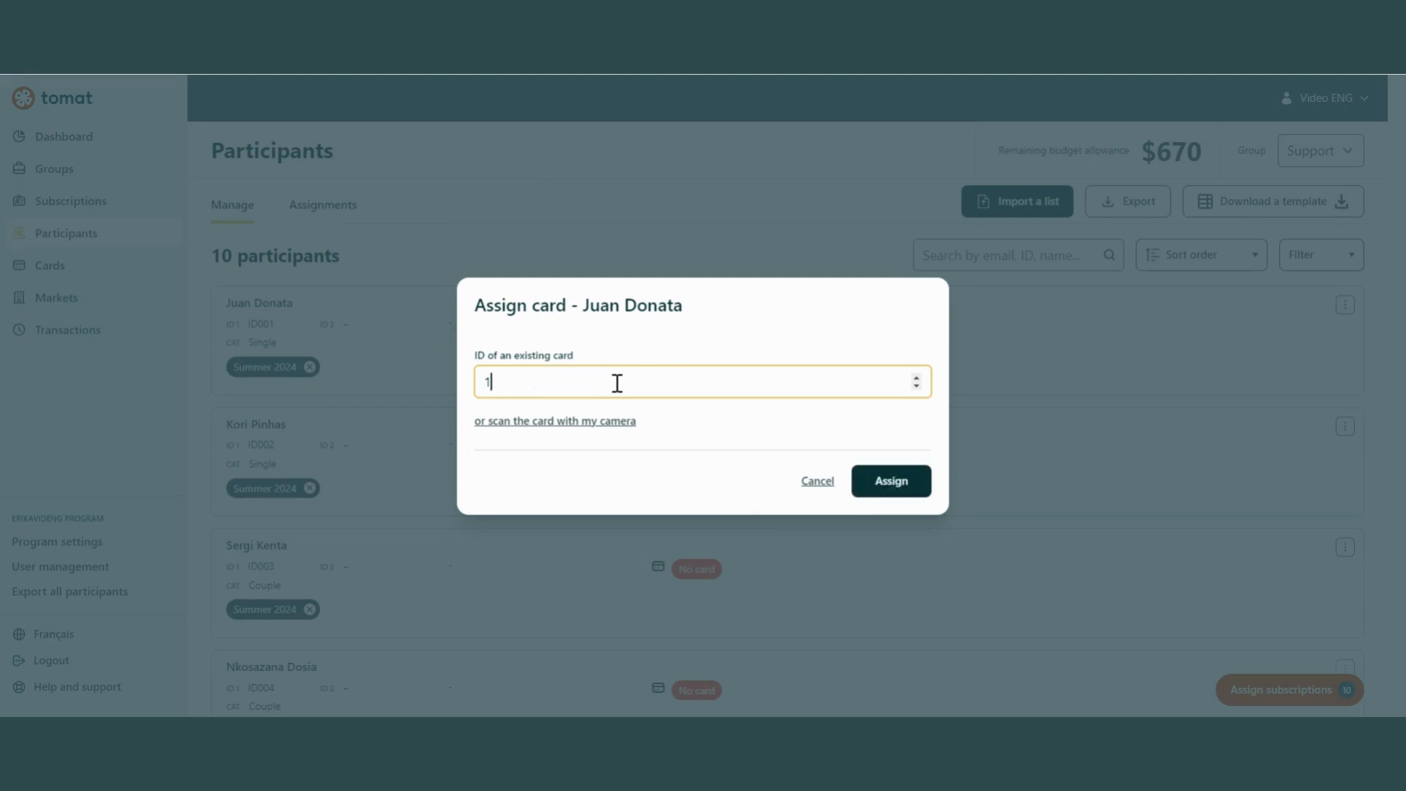
click(915, 494)
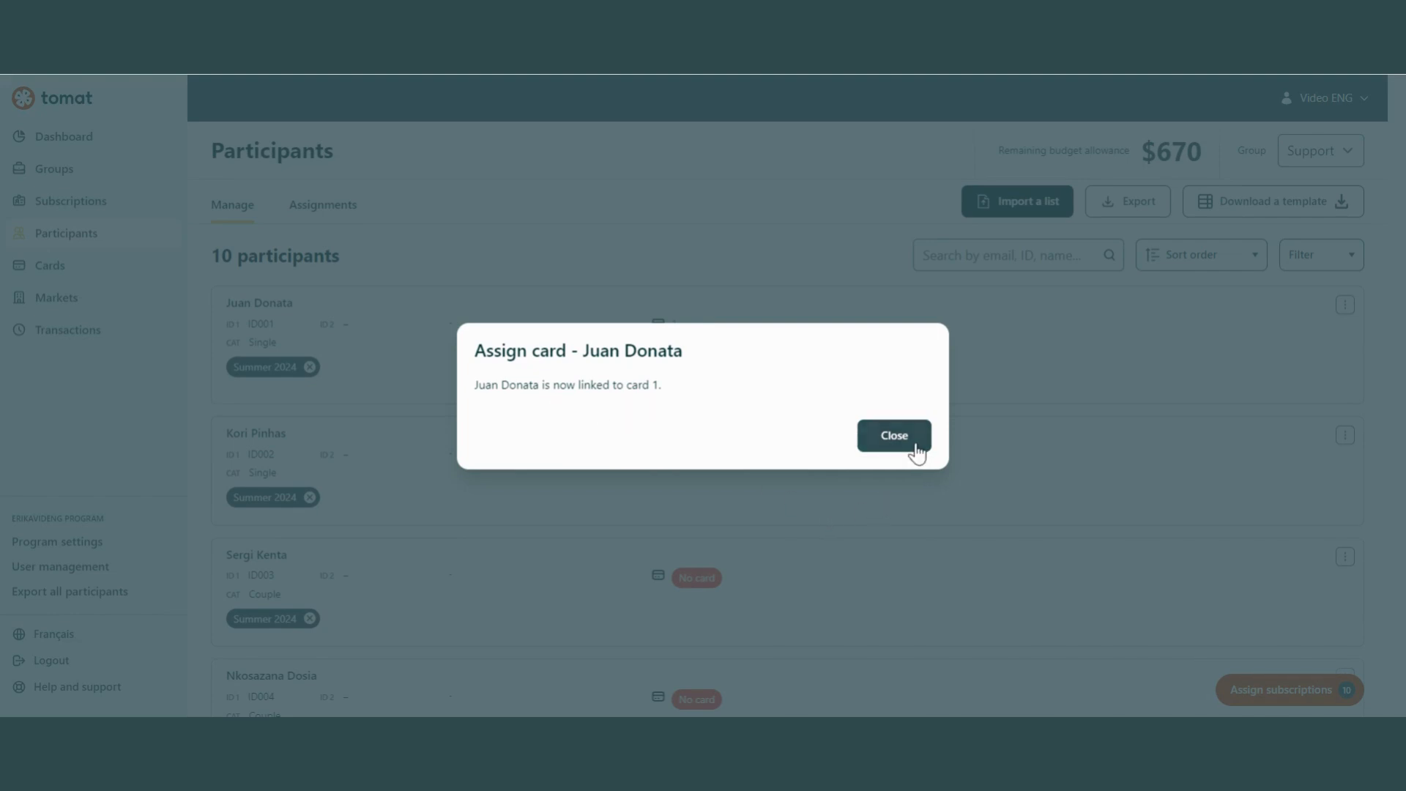
click(894, 437)
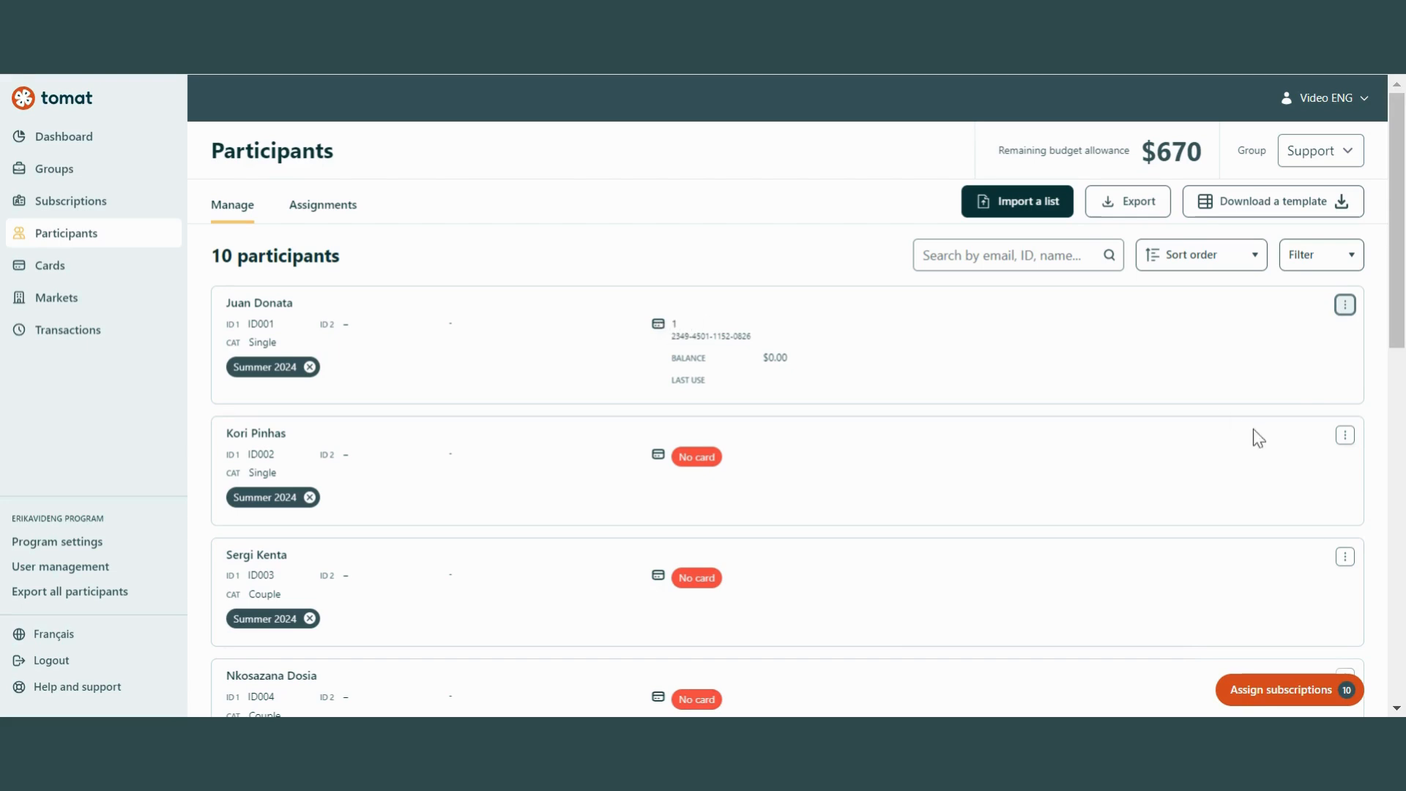
- Add a missed payment to the first participant's card for the Summer 2024 subscription
mouse_move(1404, 315)
mouse_down()
mouse_move(1404, 431)
mouse_move(1401, 317)
mouse_up()
click(1347, 307)
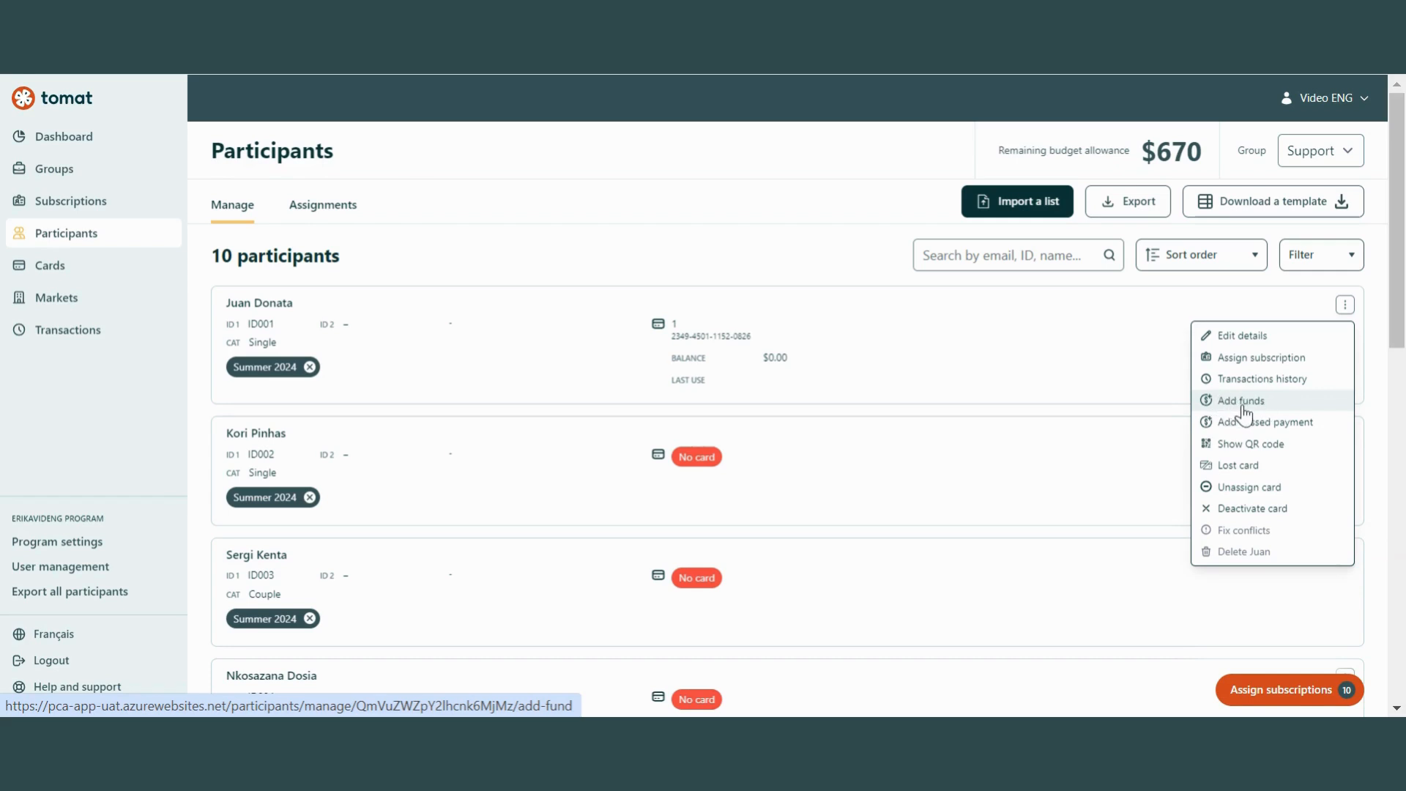
click(1273, 435)
click(816, 377)
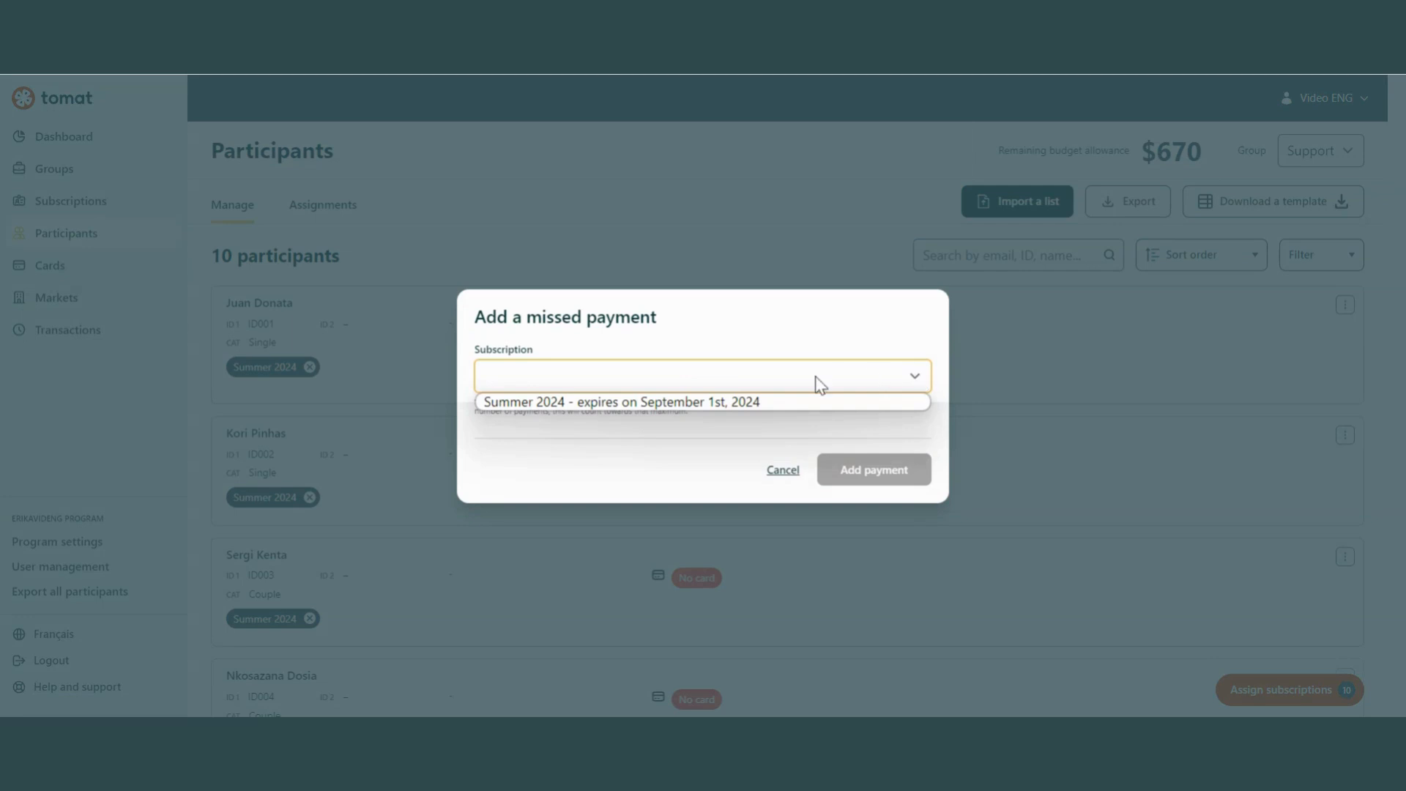
click(740, 403)
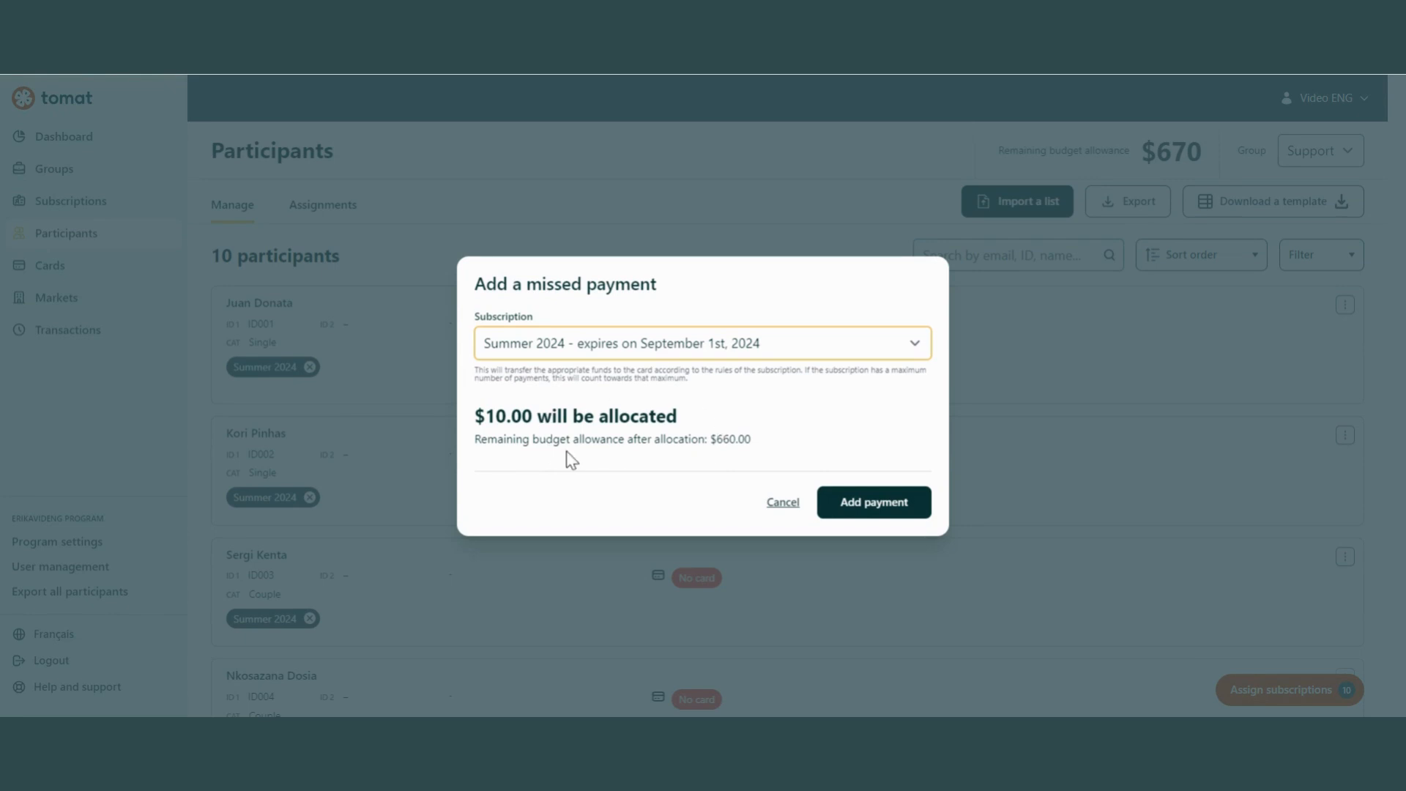
click(864, 506)
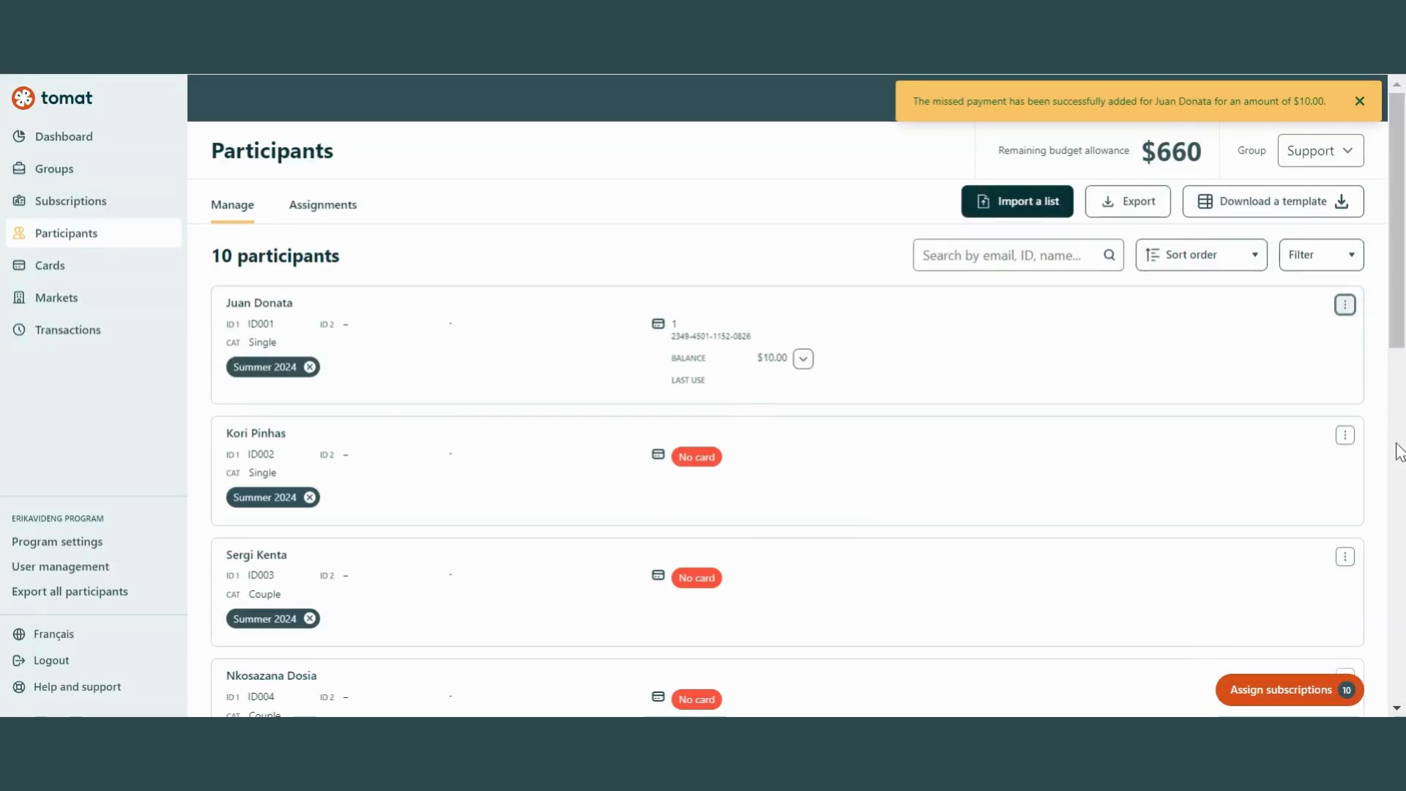
- Add a second missed payment for the same participant's Summer 2024 subscription
click(1345, 304)
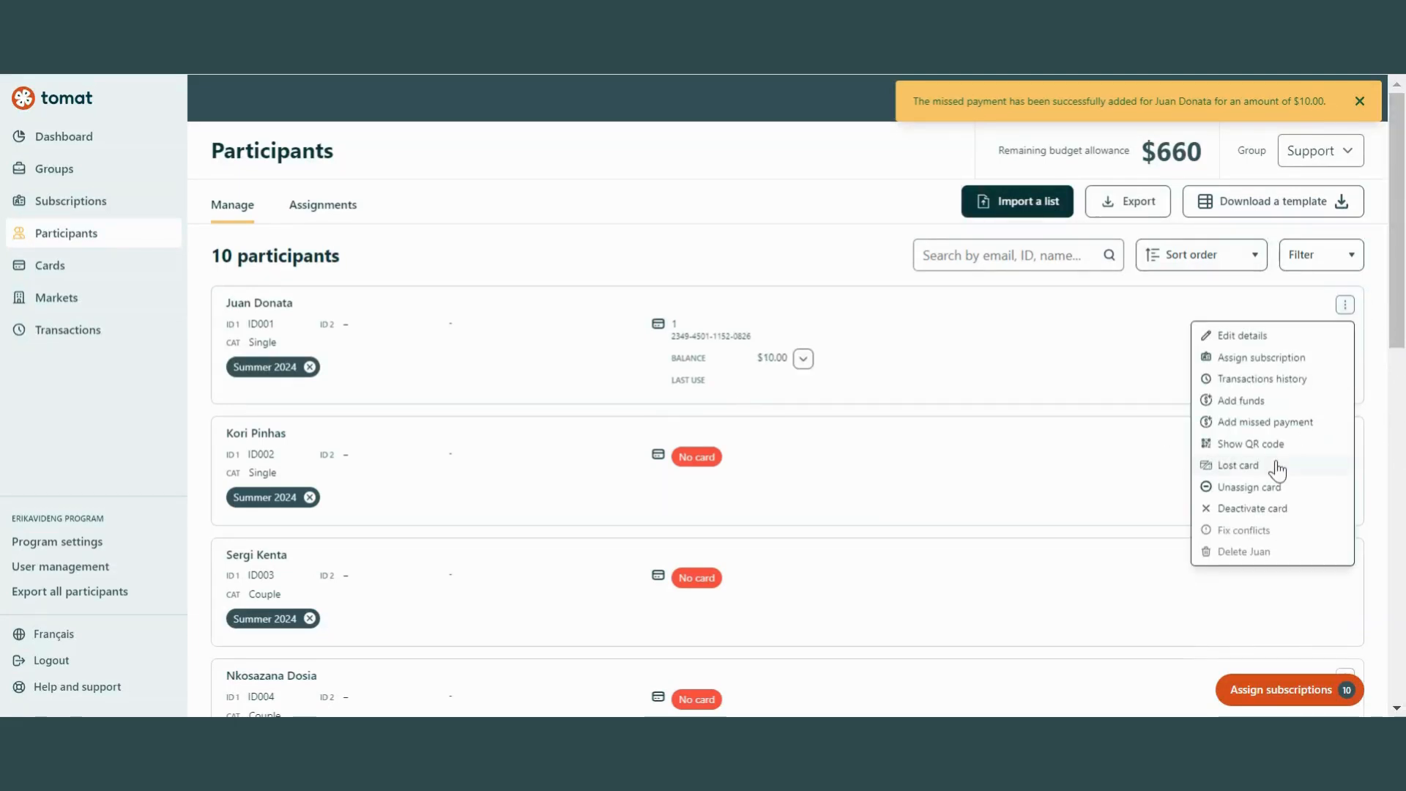
click(1276, 417)
click(910, 372)
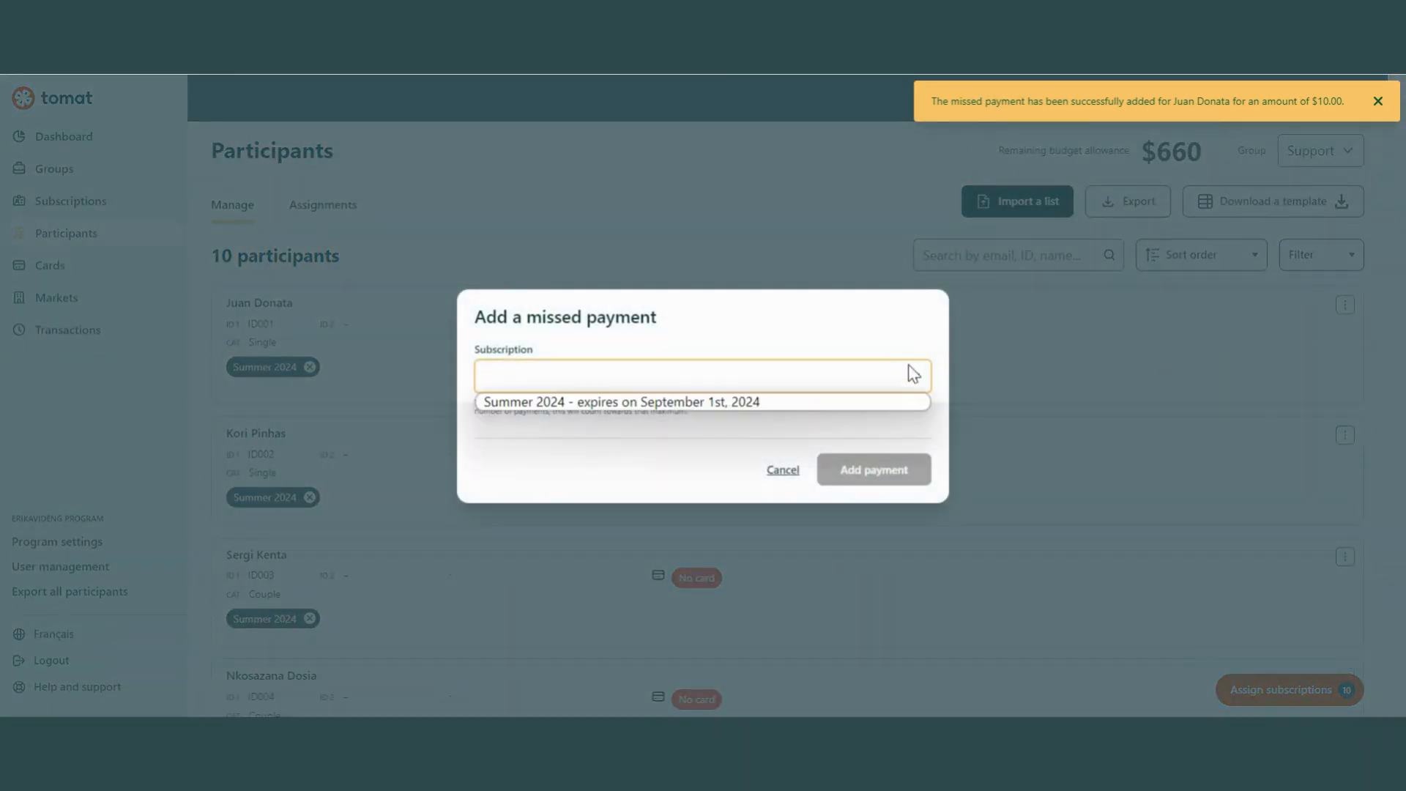
click(675, 407)
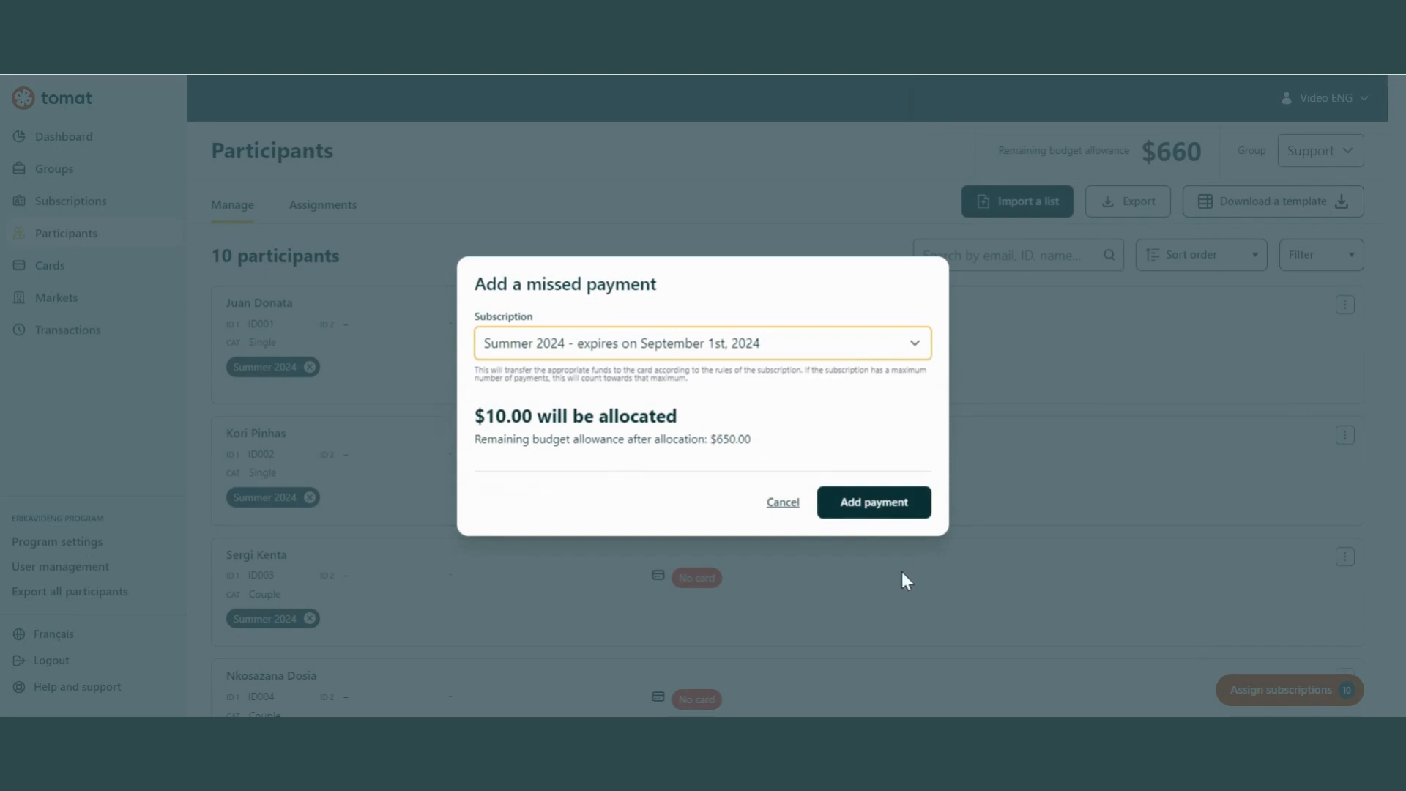
click(875, 506)
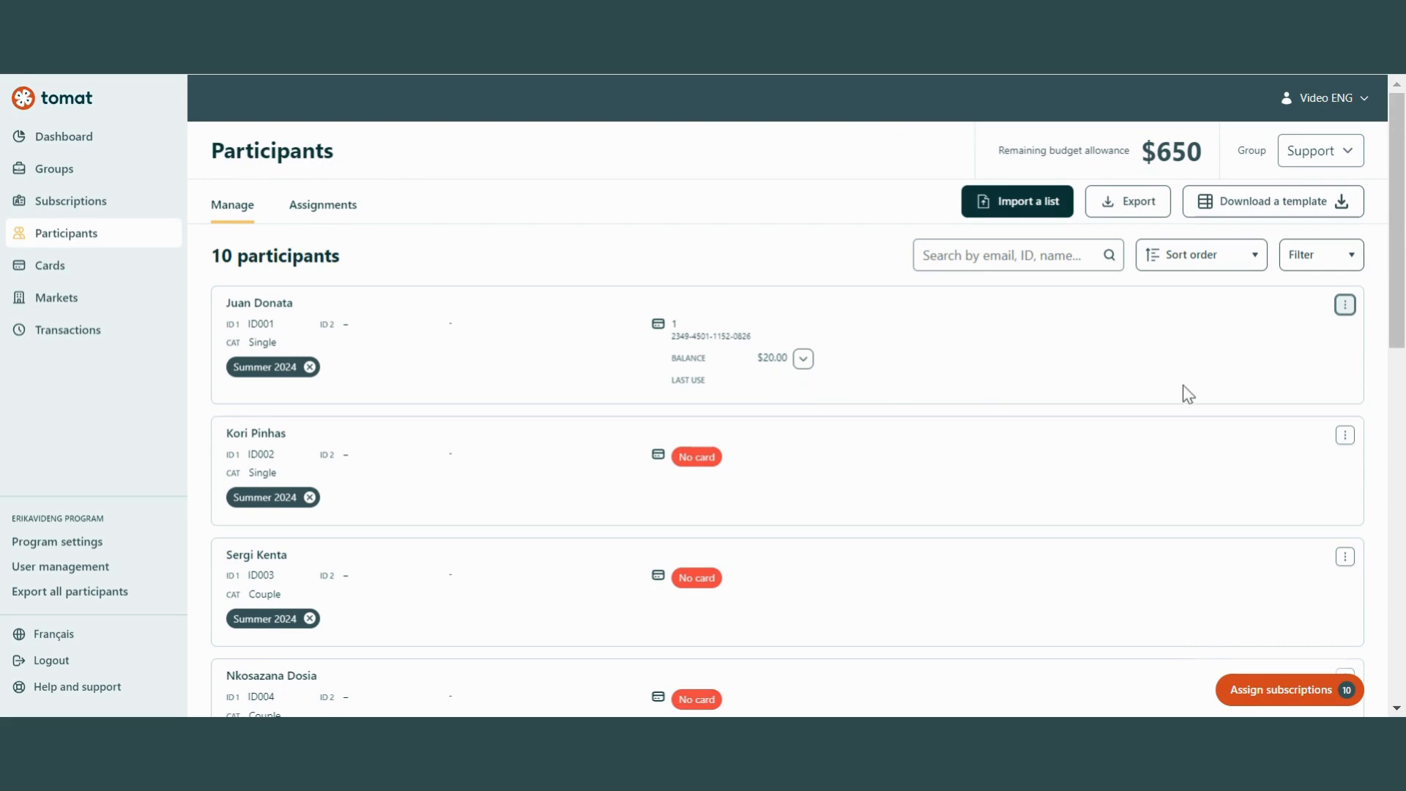
- Review the form for transferring funds from the first participant's lost or damaged card, and cancel it
click(1346, 306)
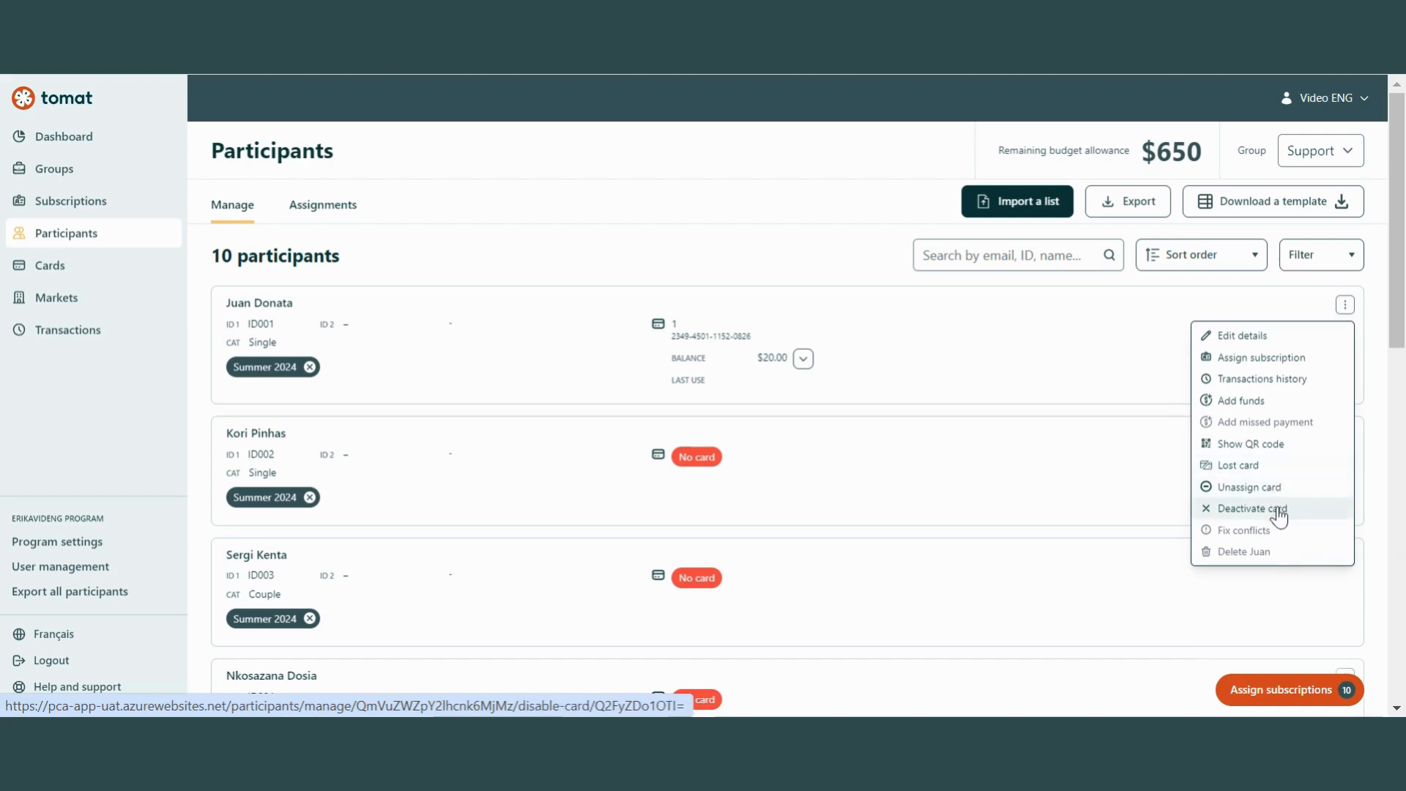
click(1273, 467)
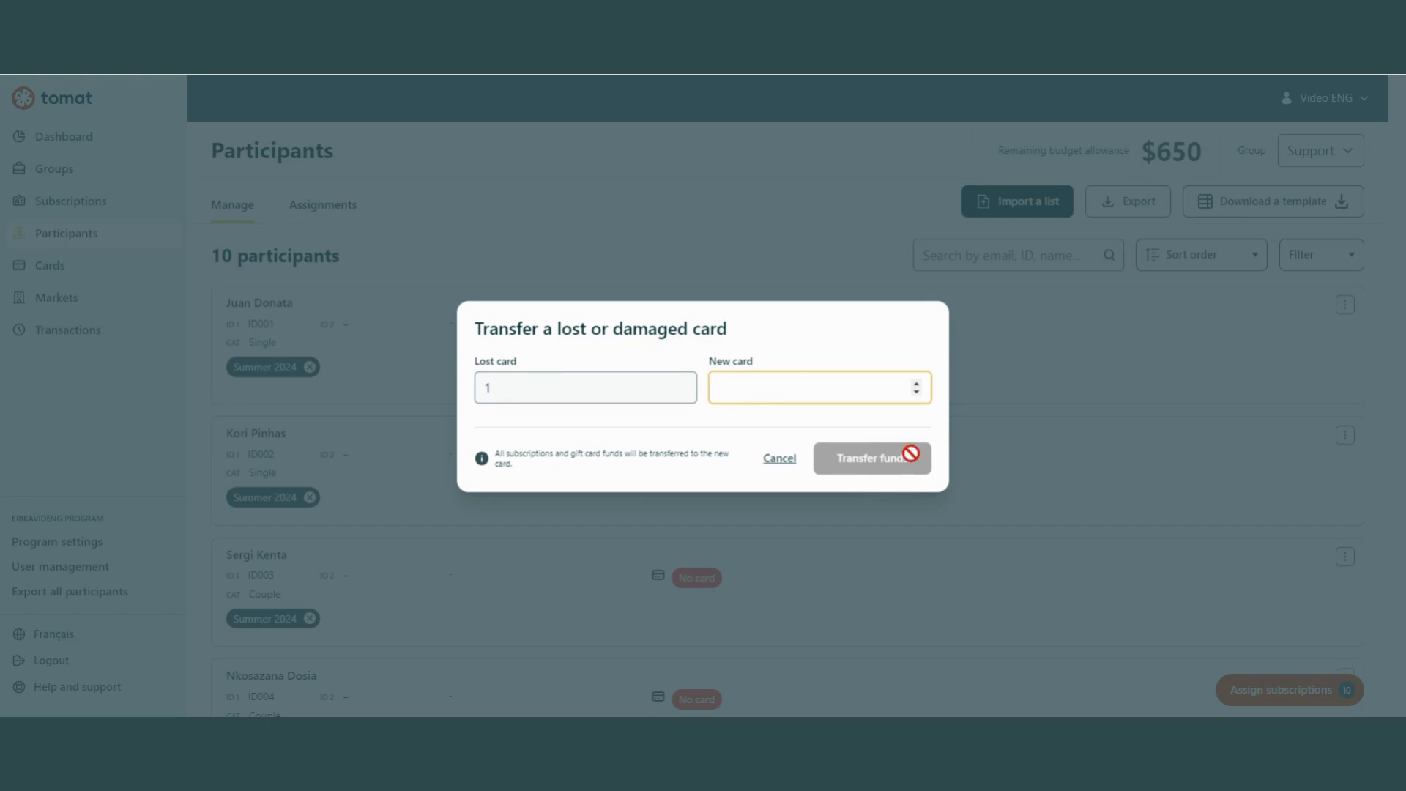
click(775, 459)
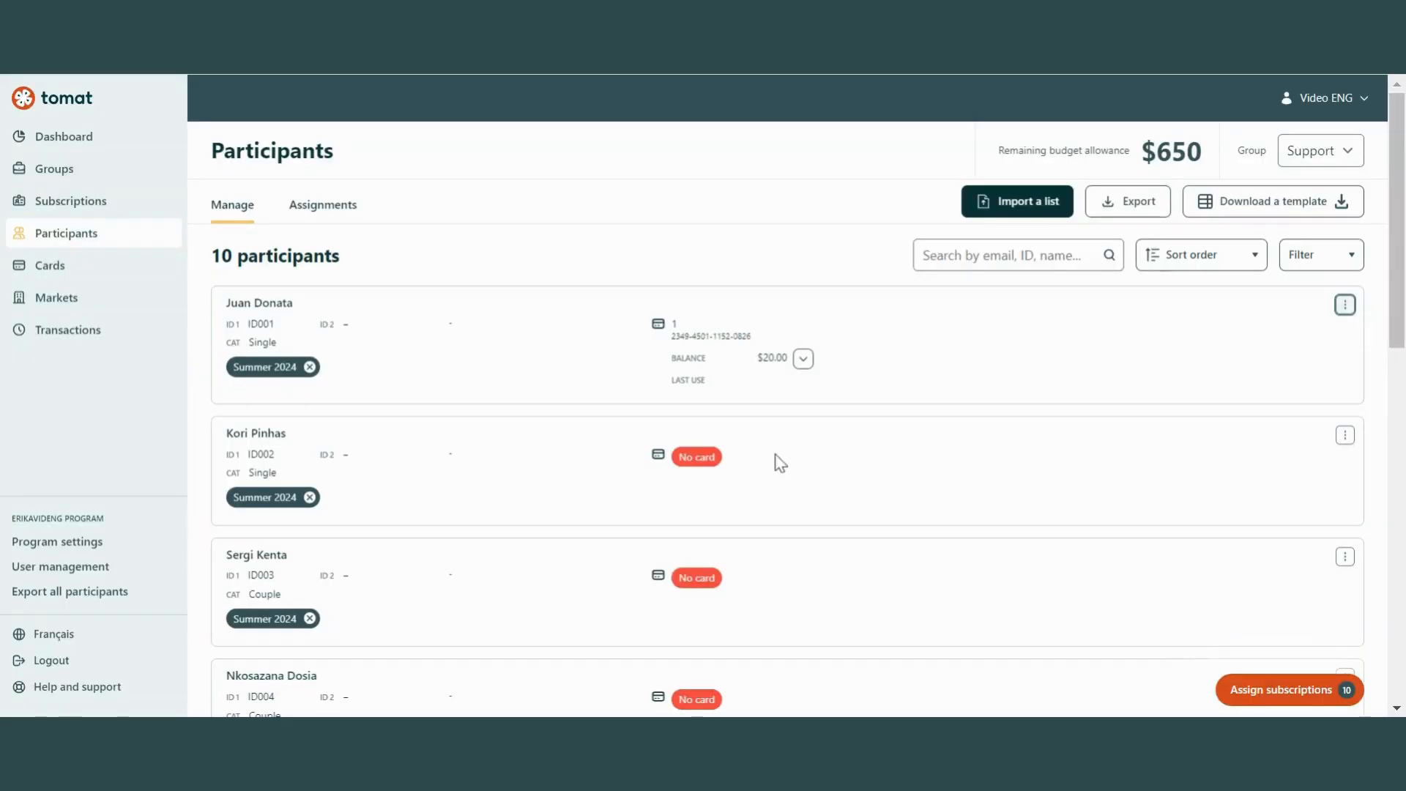
- Review the confirmation form for deactivating the first participant's card, and leave it without disabling the card
click(1348, 313)
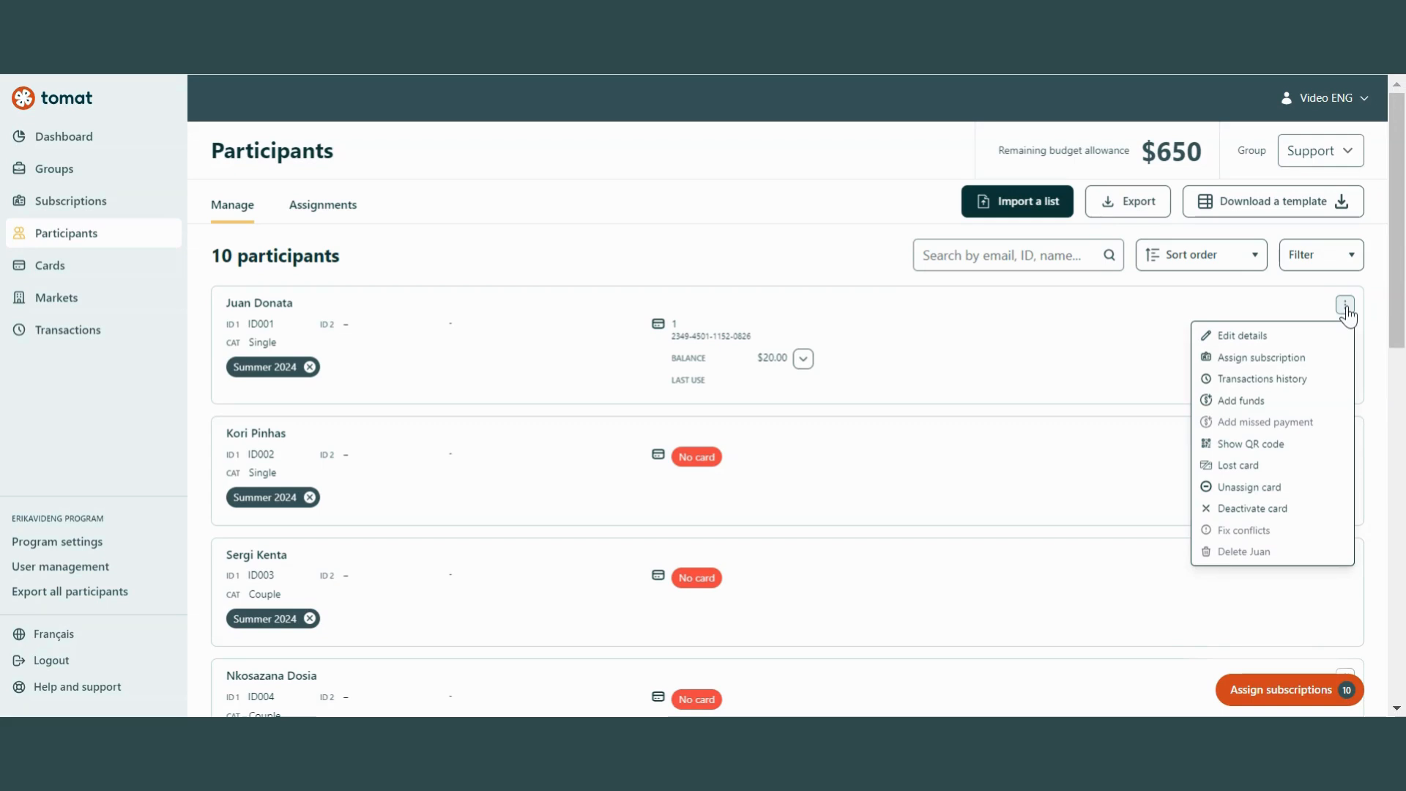
click(1272, 493)
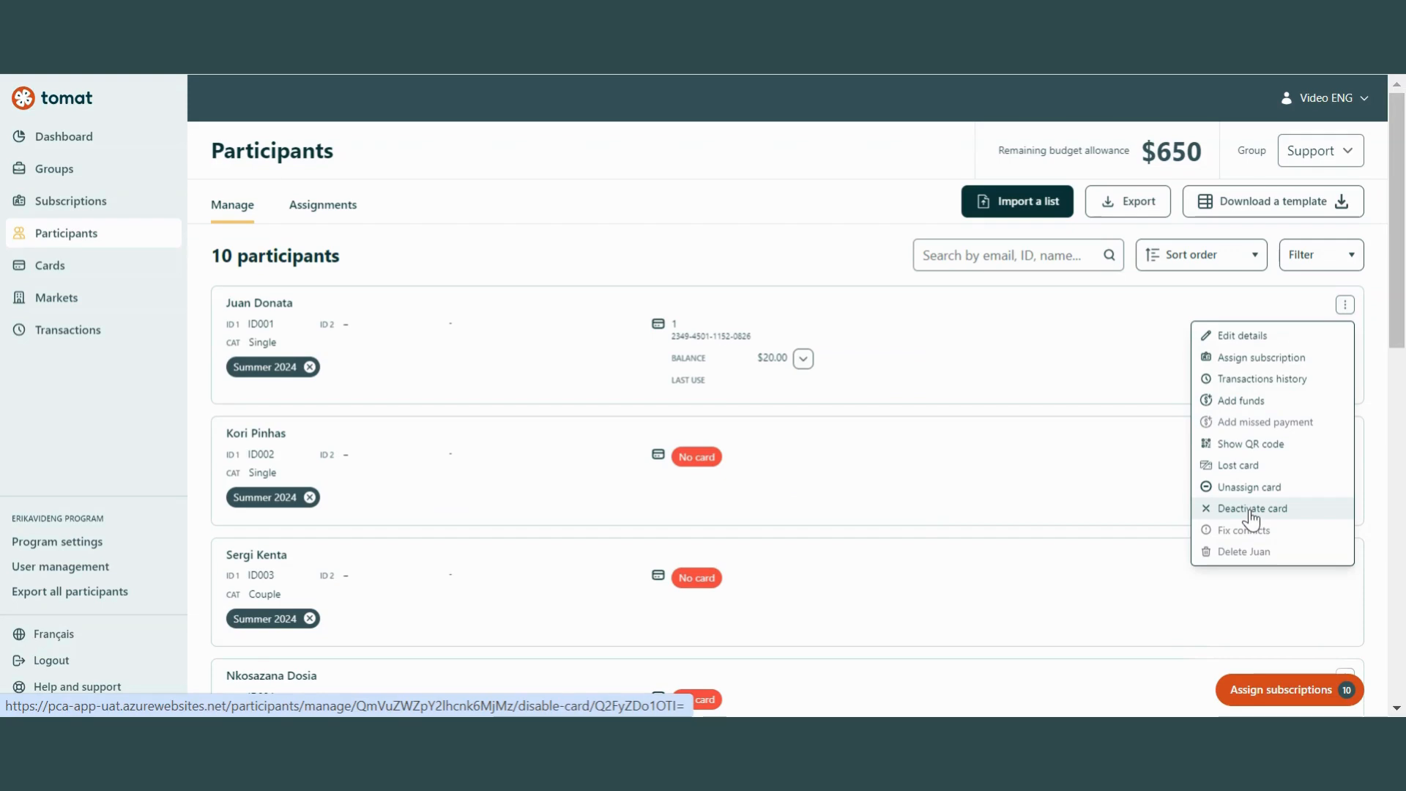
click(1252, 510)
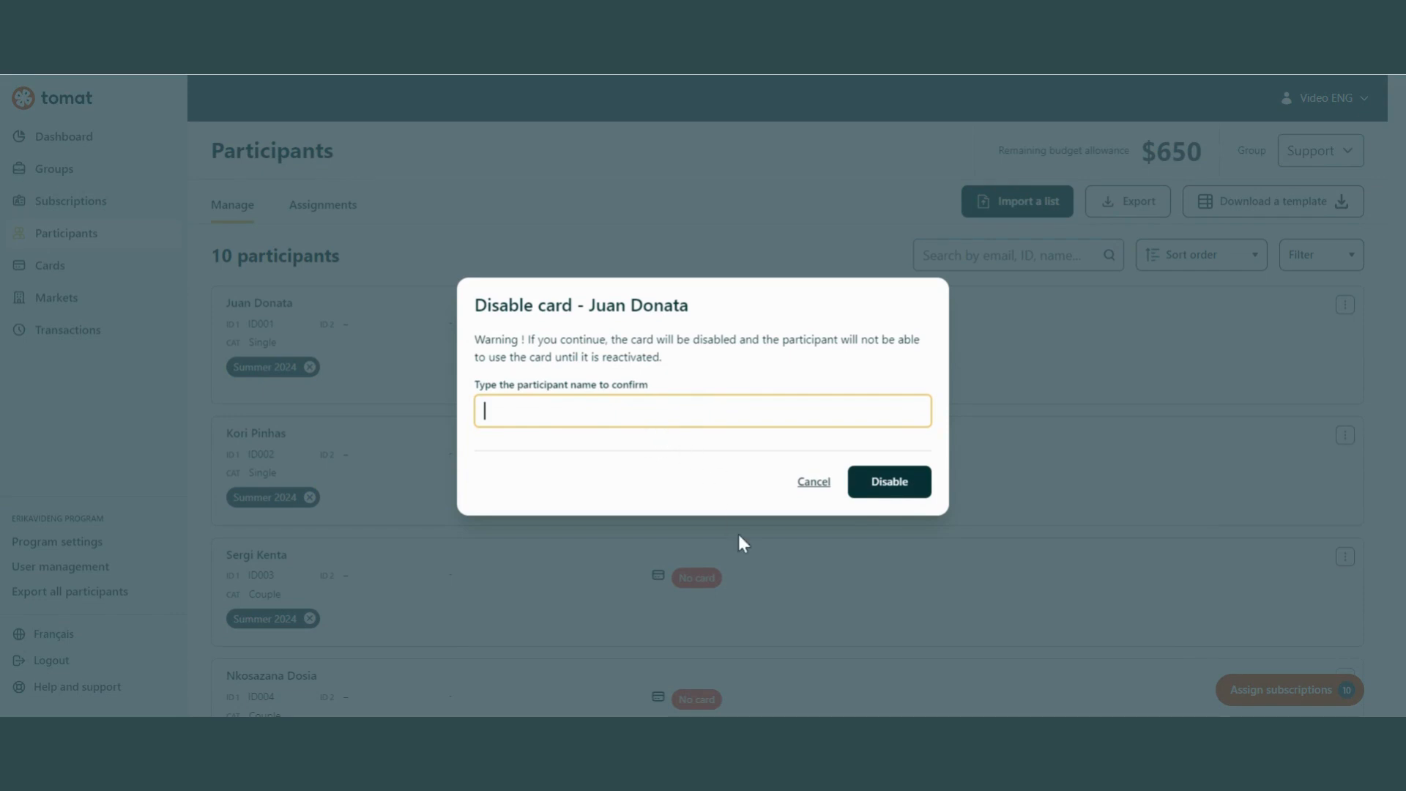
click(811, 487)
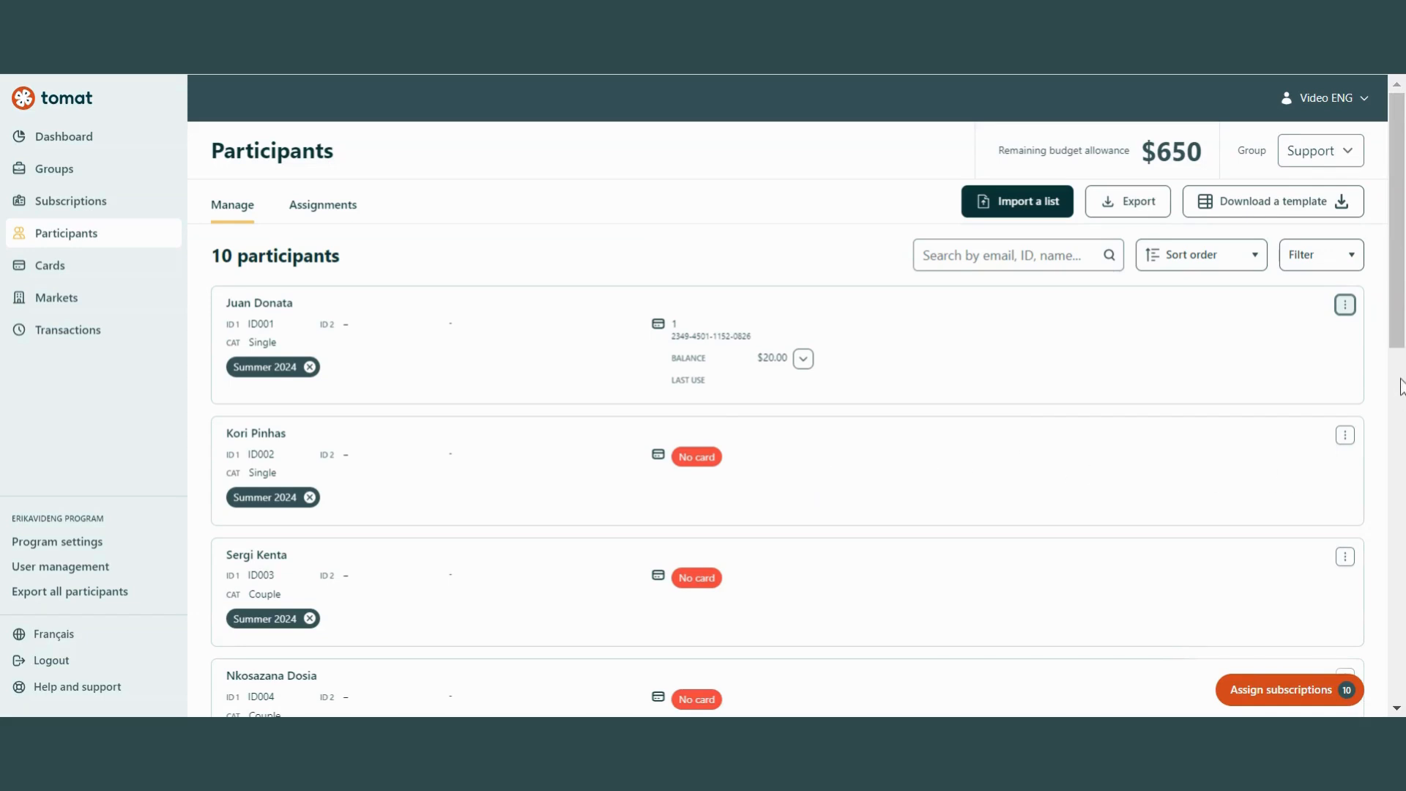
- Fill in a manual fund addition of -5 for the first participant with subscription Summer 2024 and product group Tout/All, and cancel it
click(1346, 306)
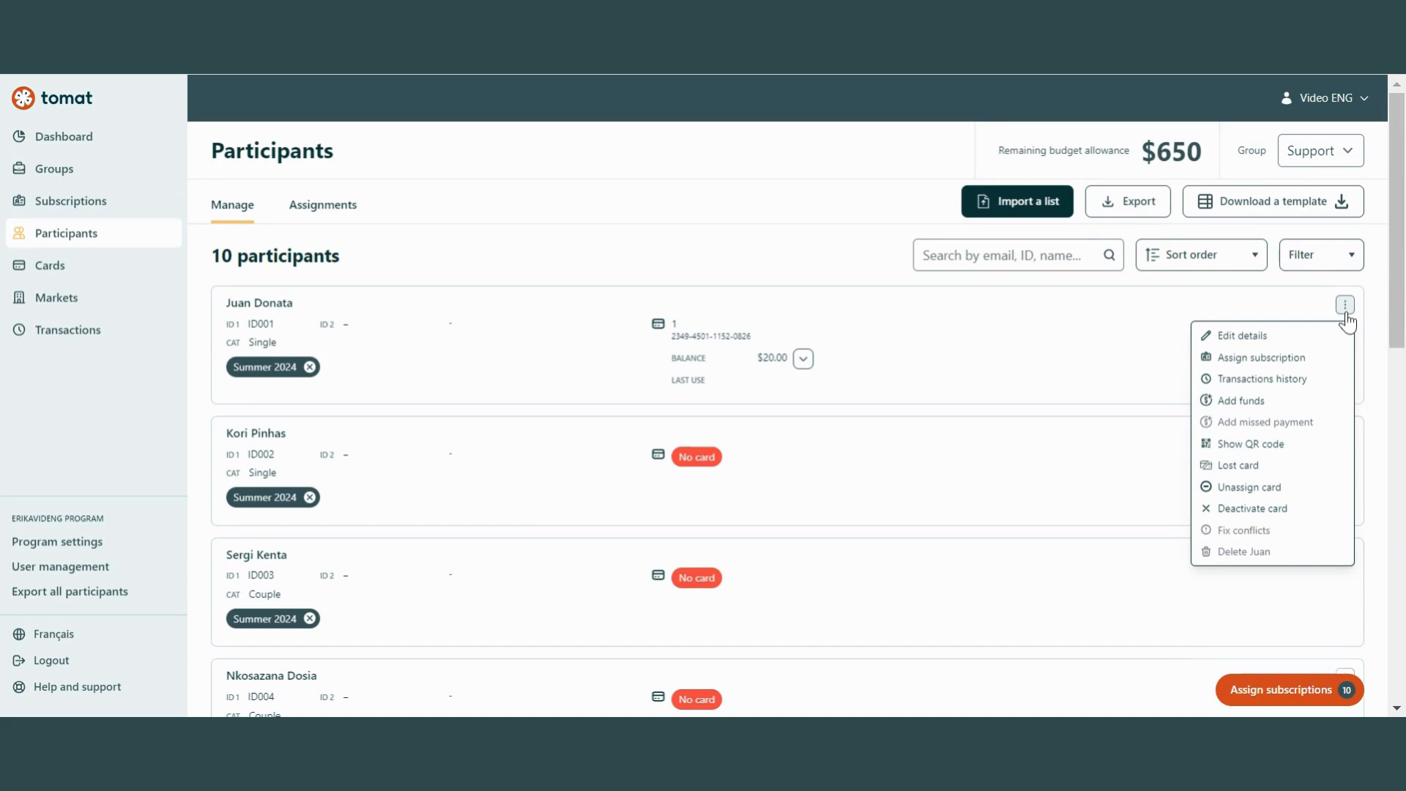
mouse_move(1243, 549)
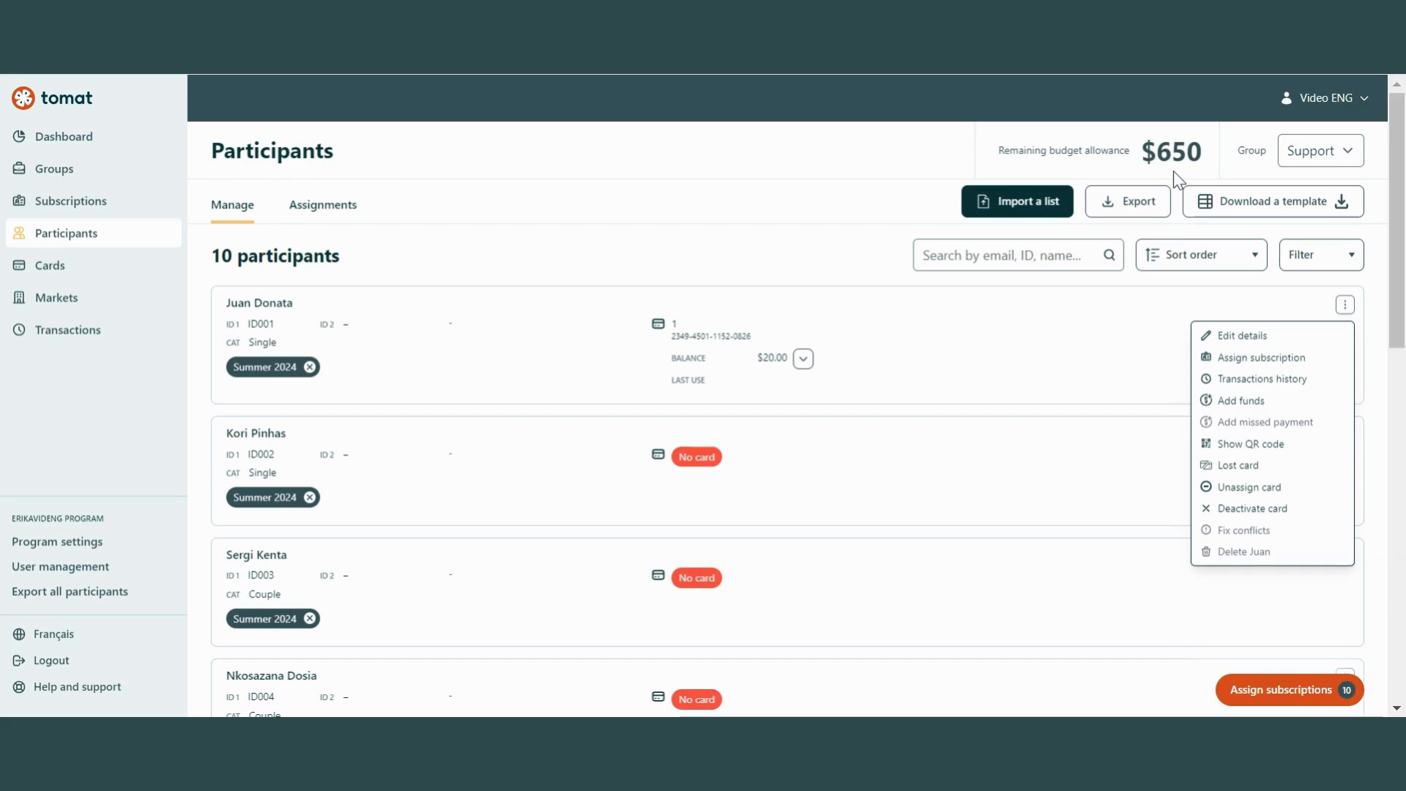
click(1270, 405)
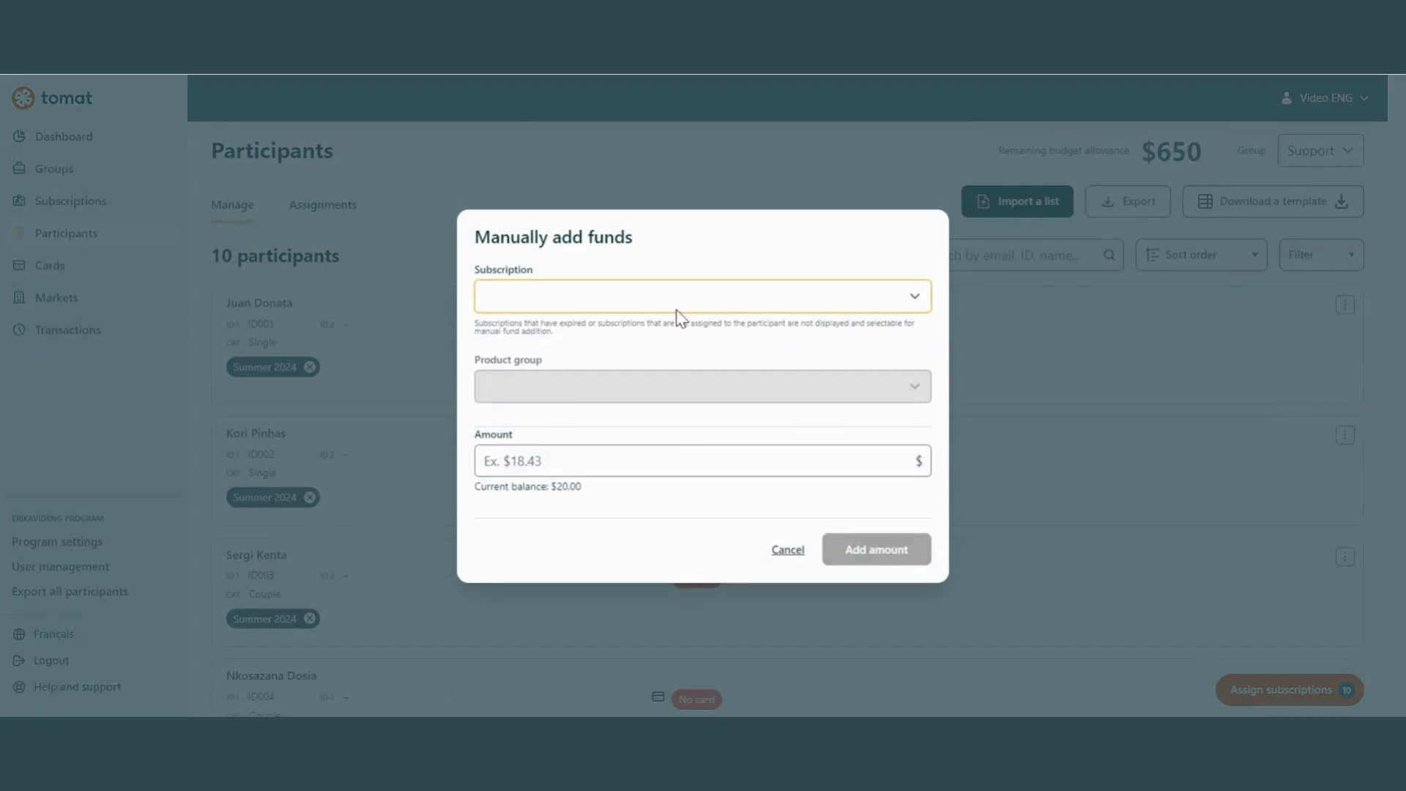
click(677, 311)
click(675, 322)
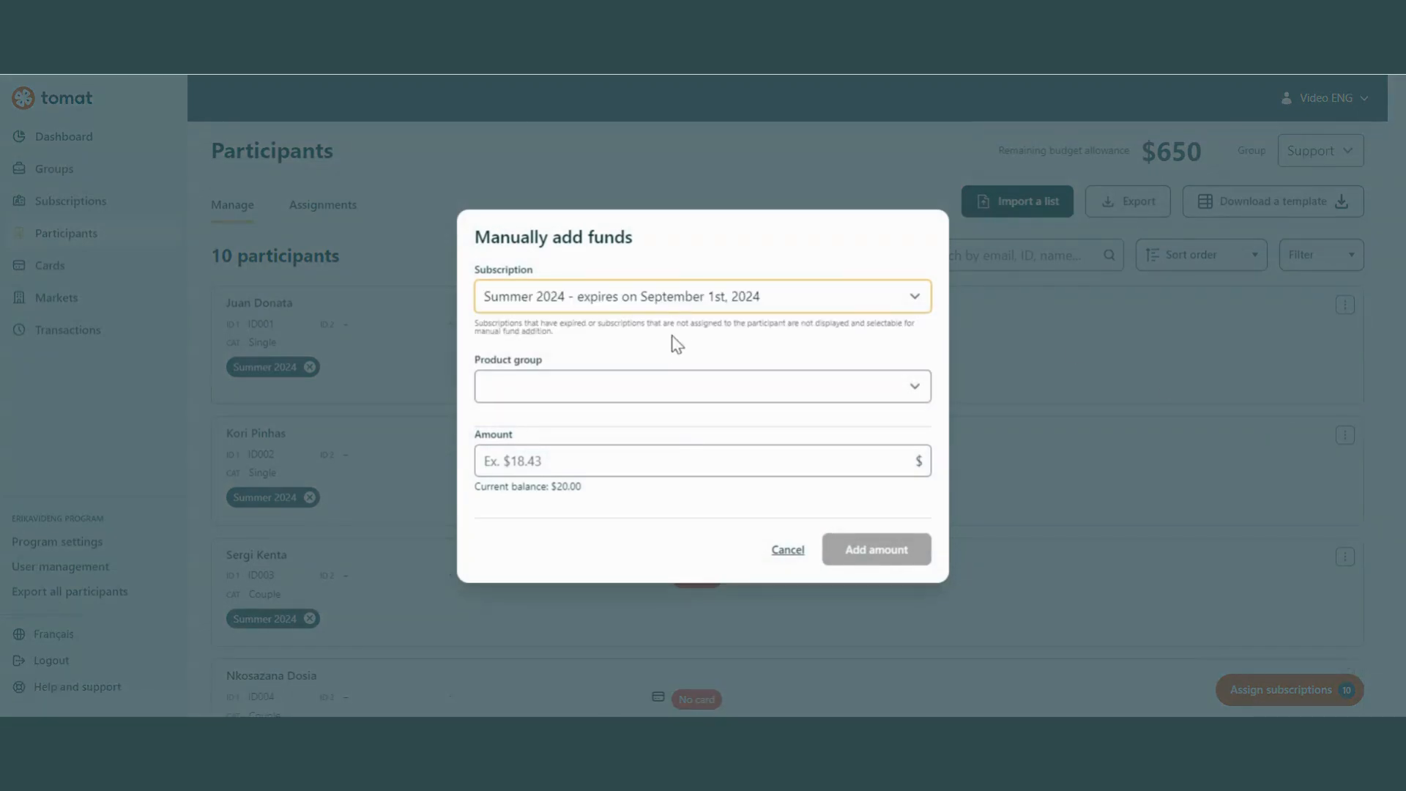
click(648, 386)
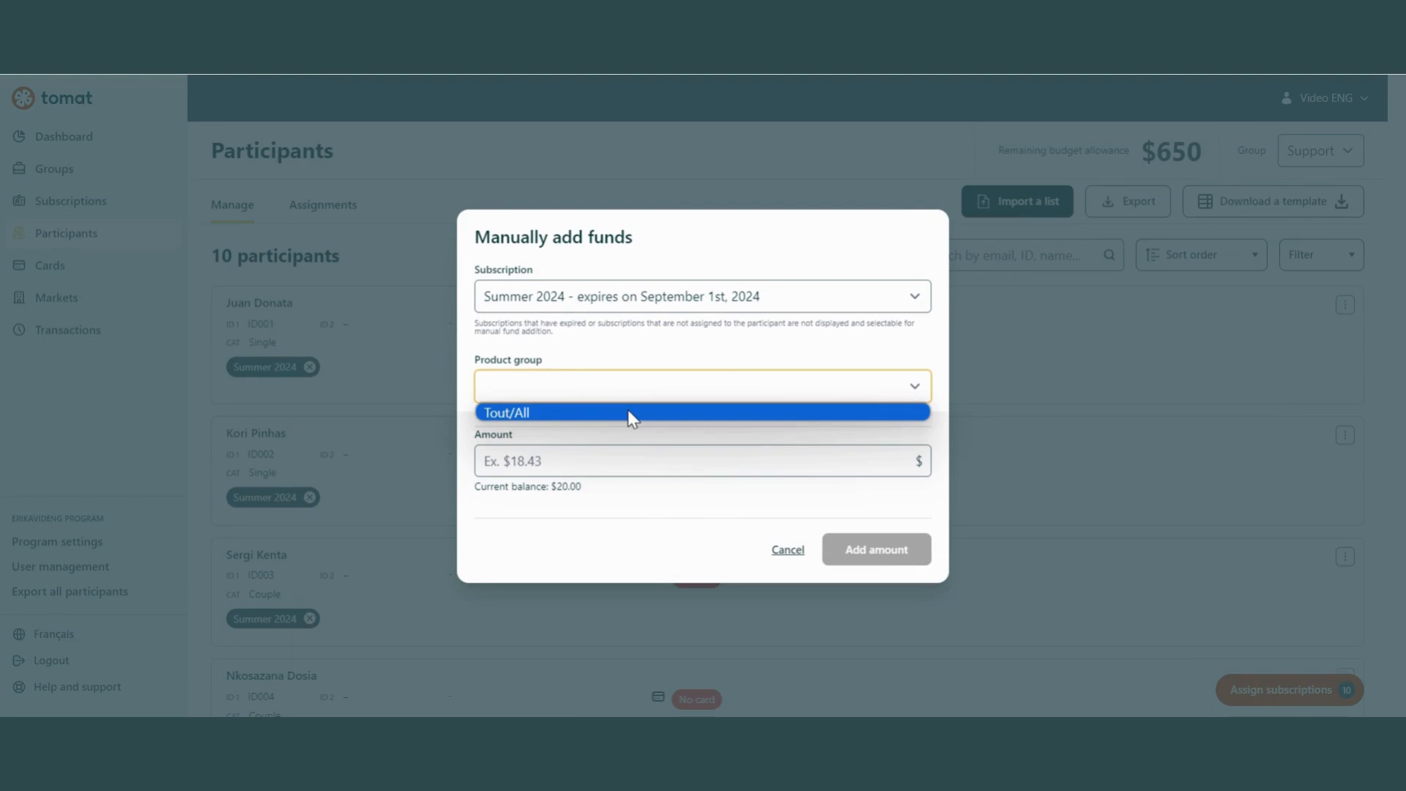
click(627, 411)
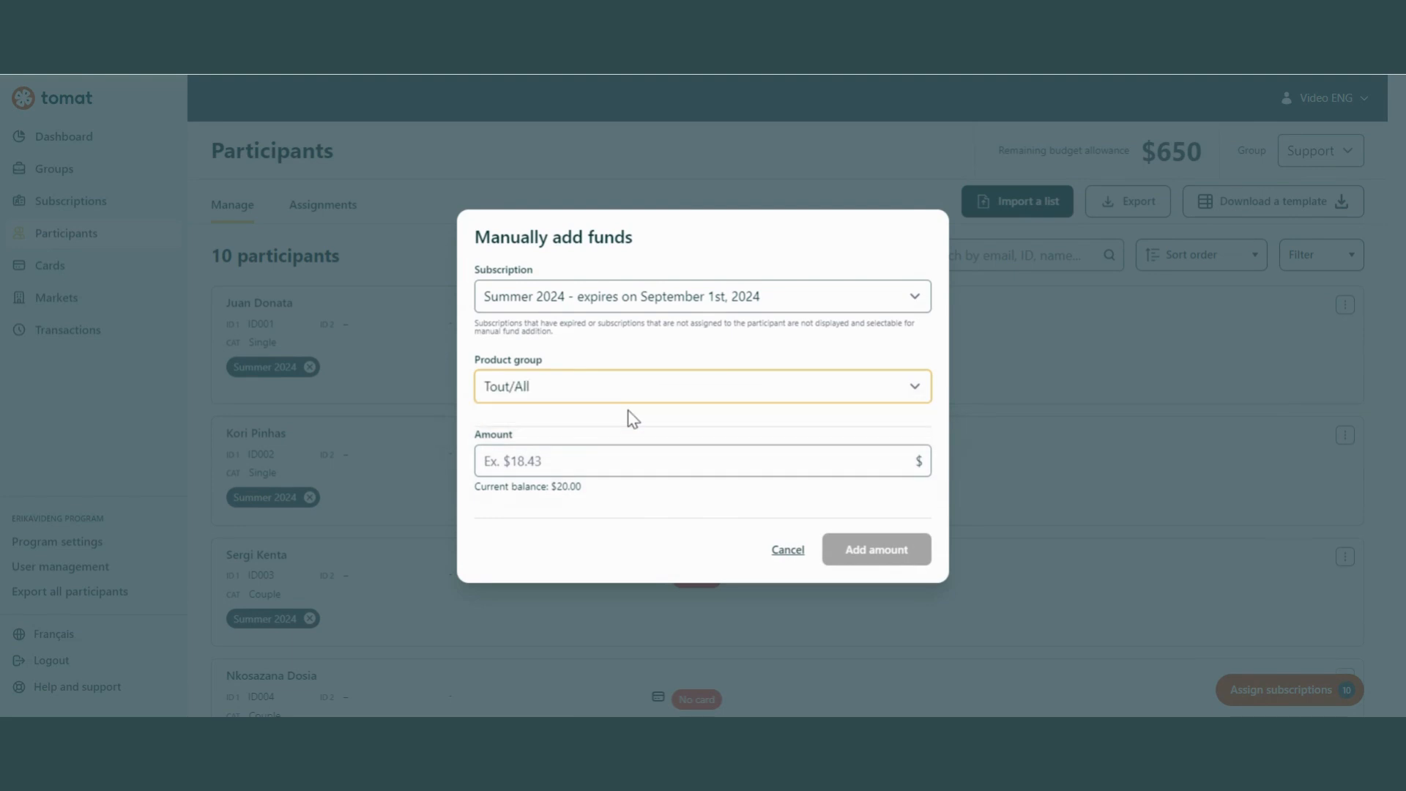
click(555, 466)
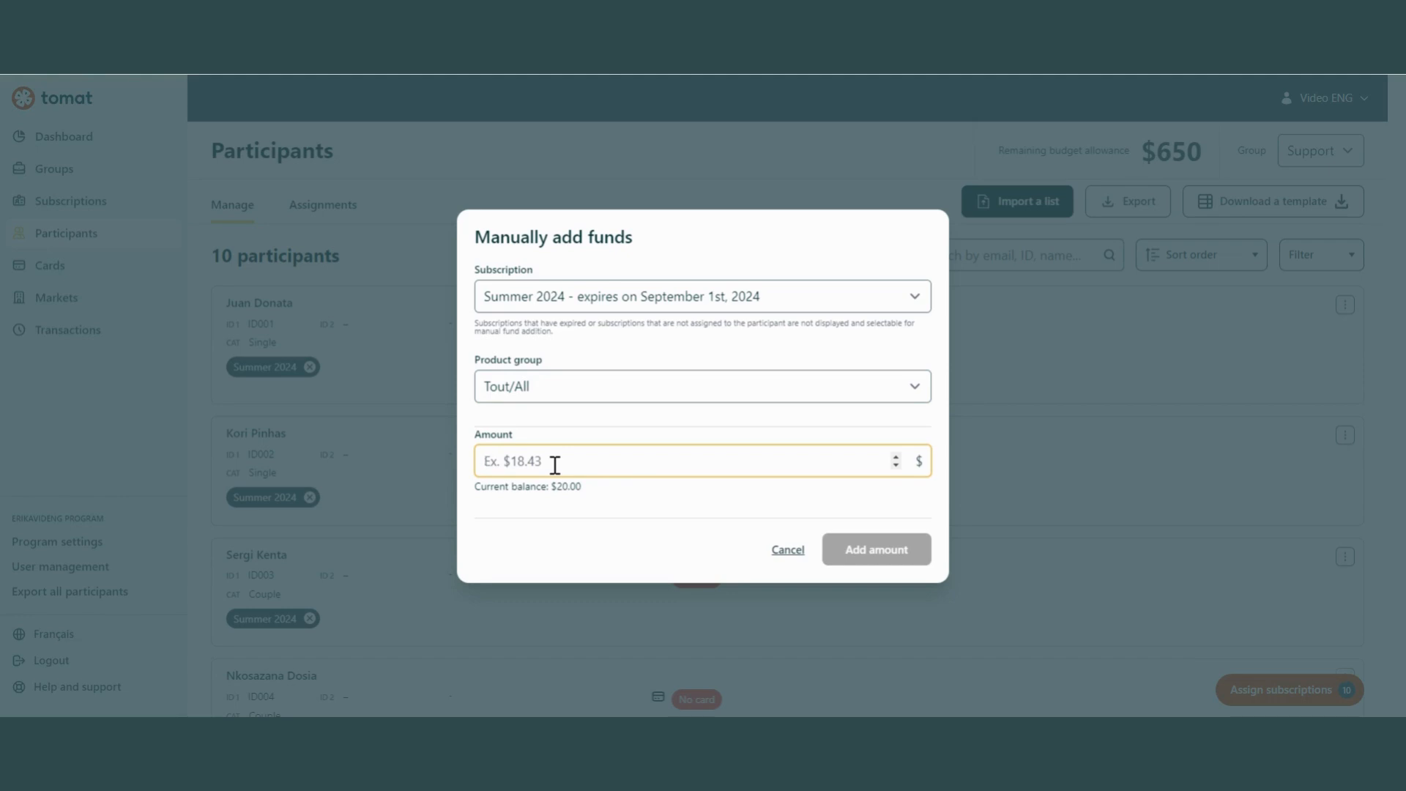
text(-5)
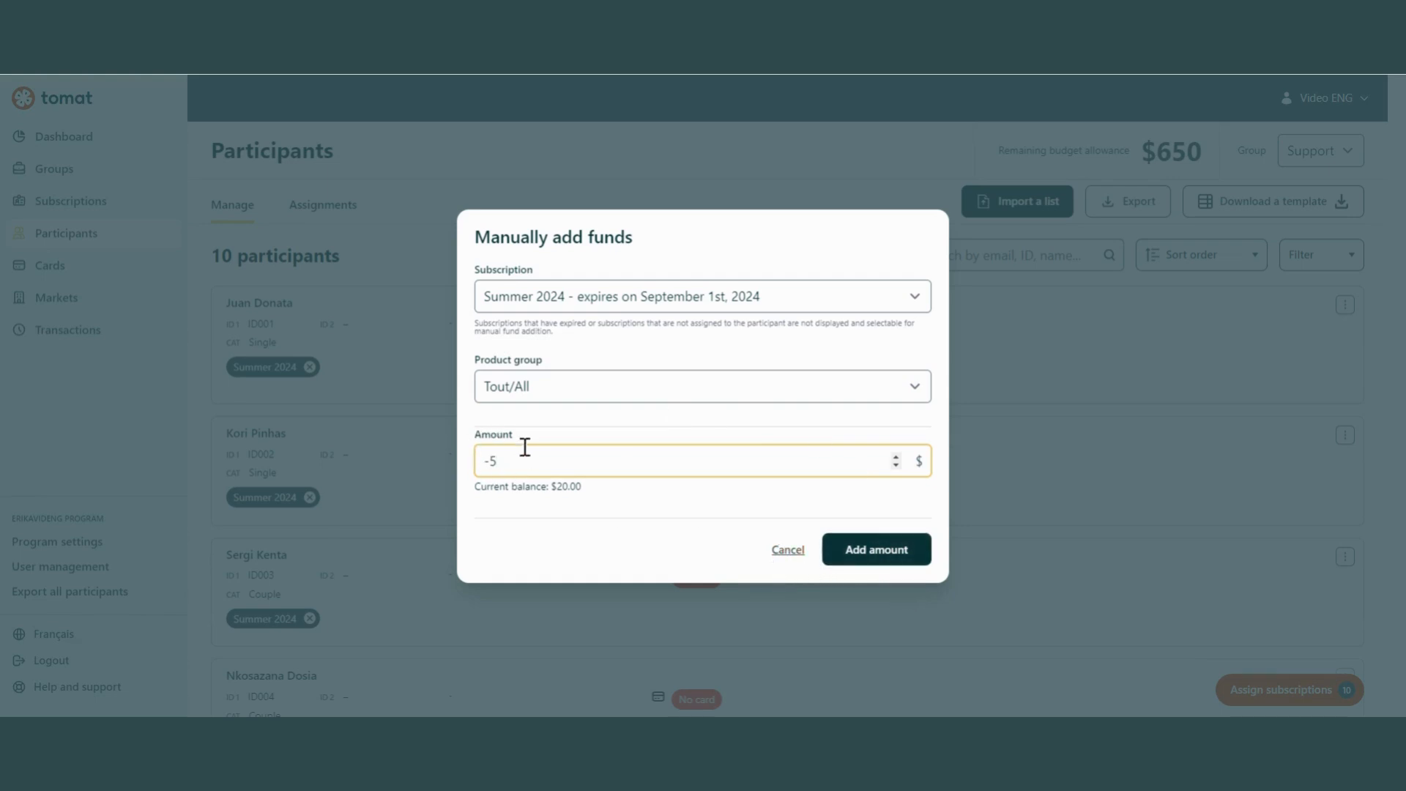
click(792, 555)
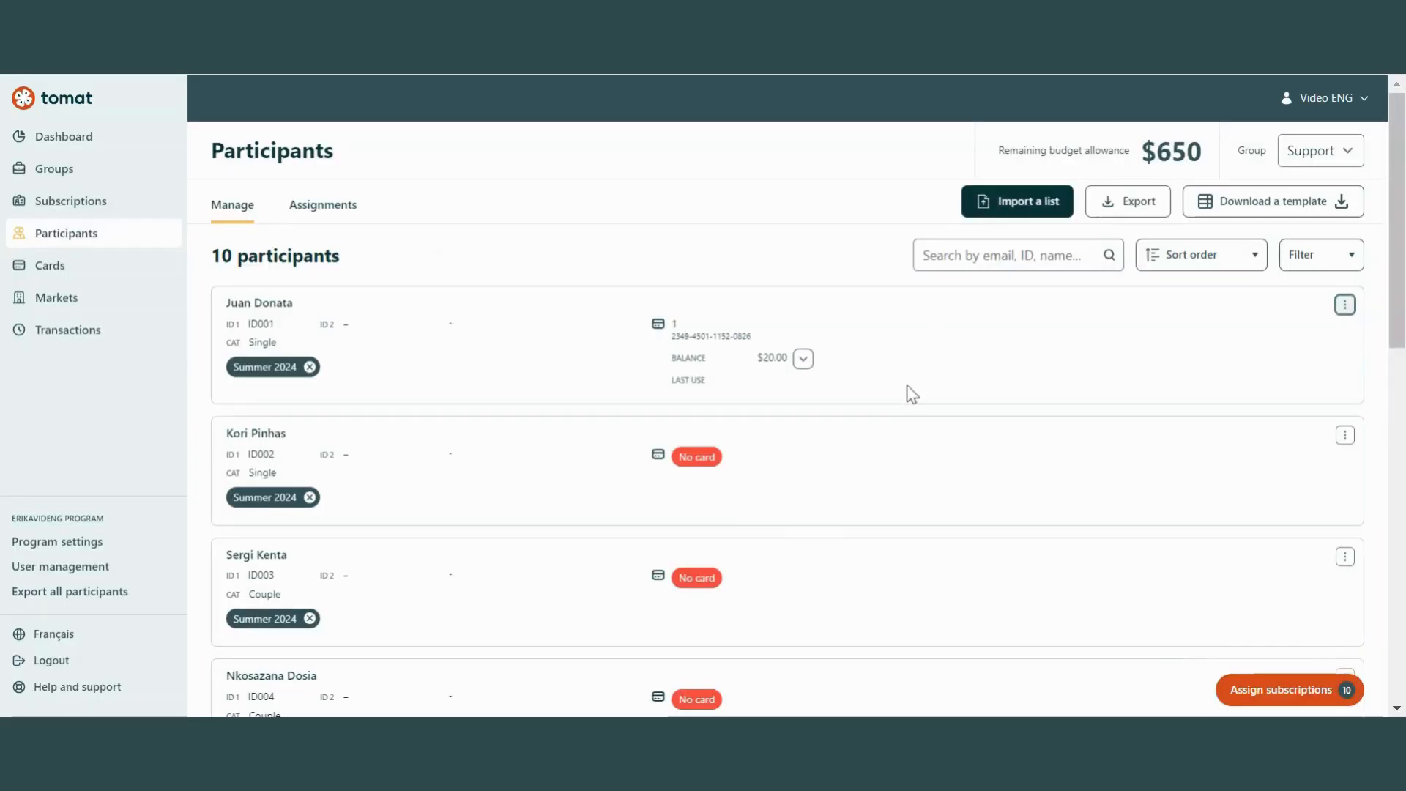